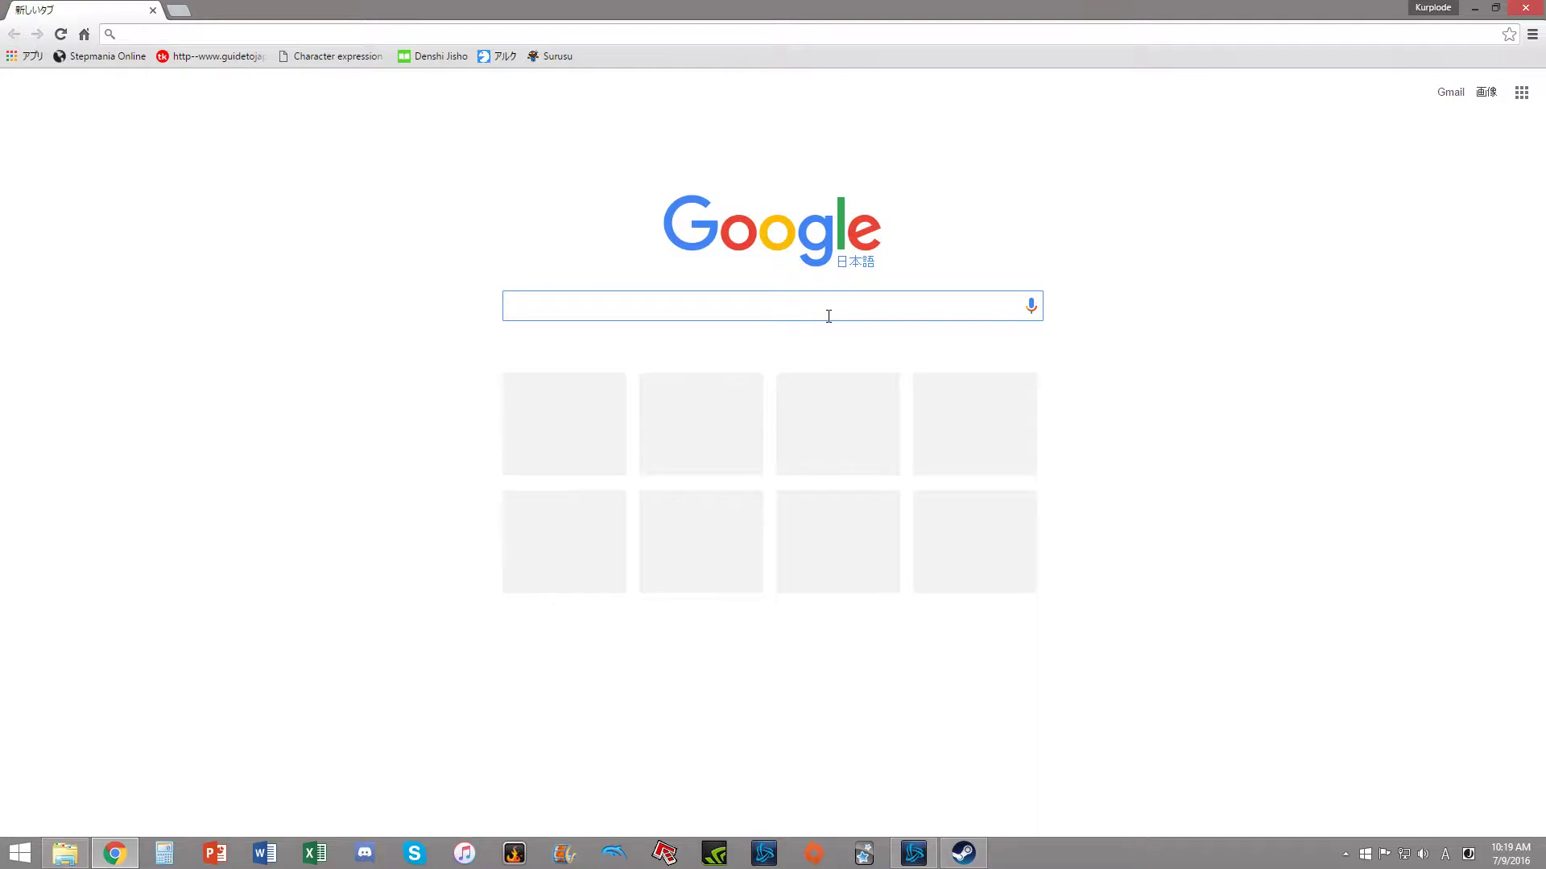
Step: Search Google for 'eamusement'
text(ea)
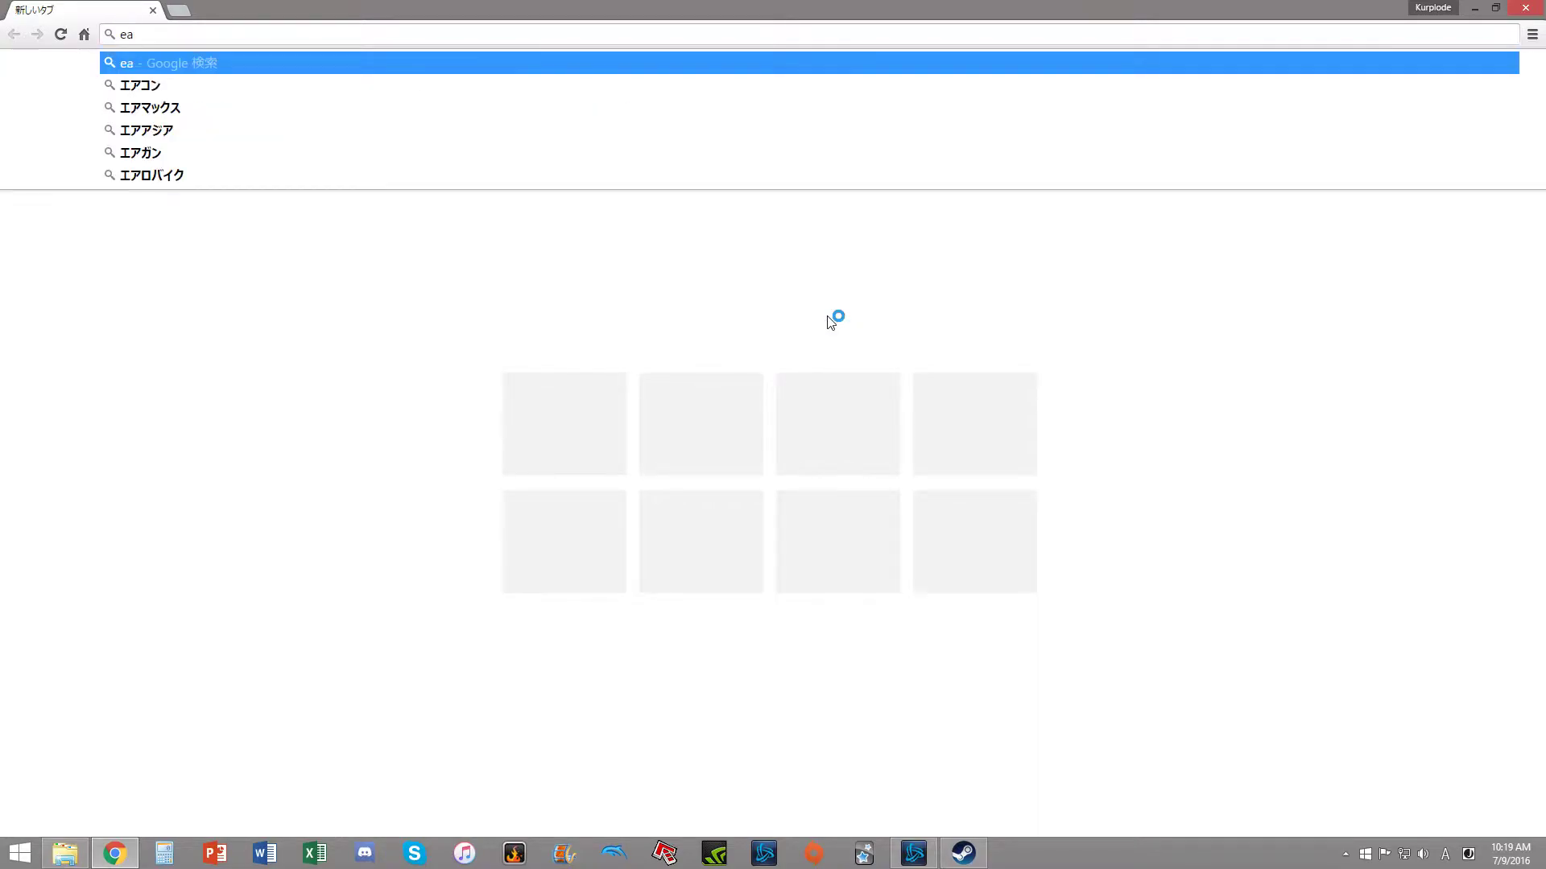
text(musement)
key(Return)
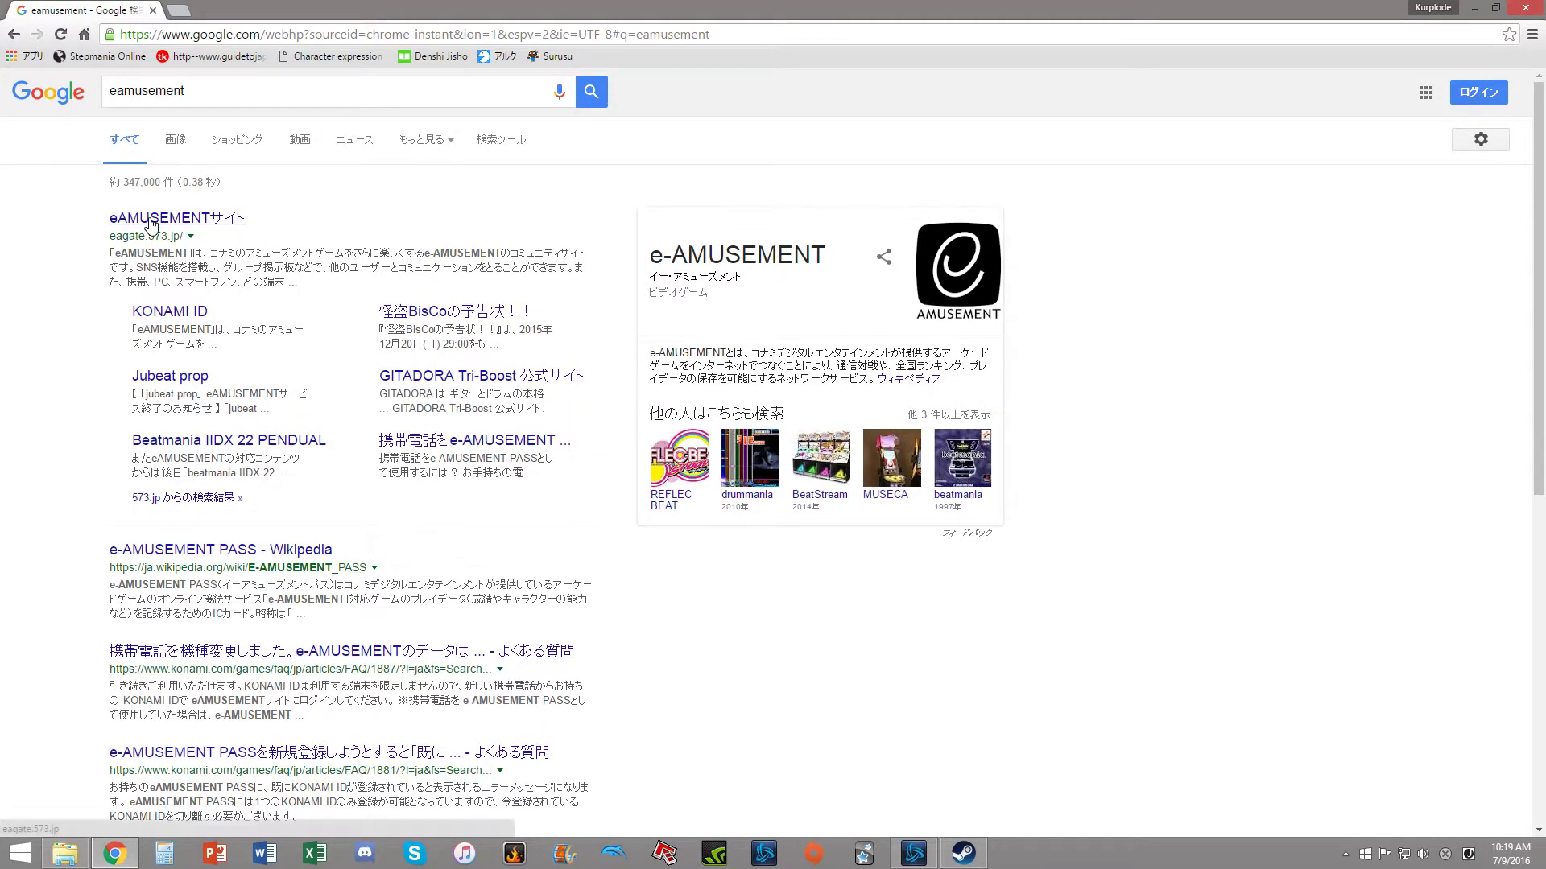
Step: Open the official e-AMUSEMENT site from the results, look at its login page, and return home
click(150, 221)
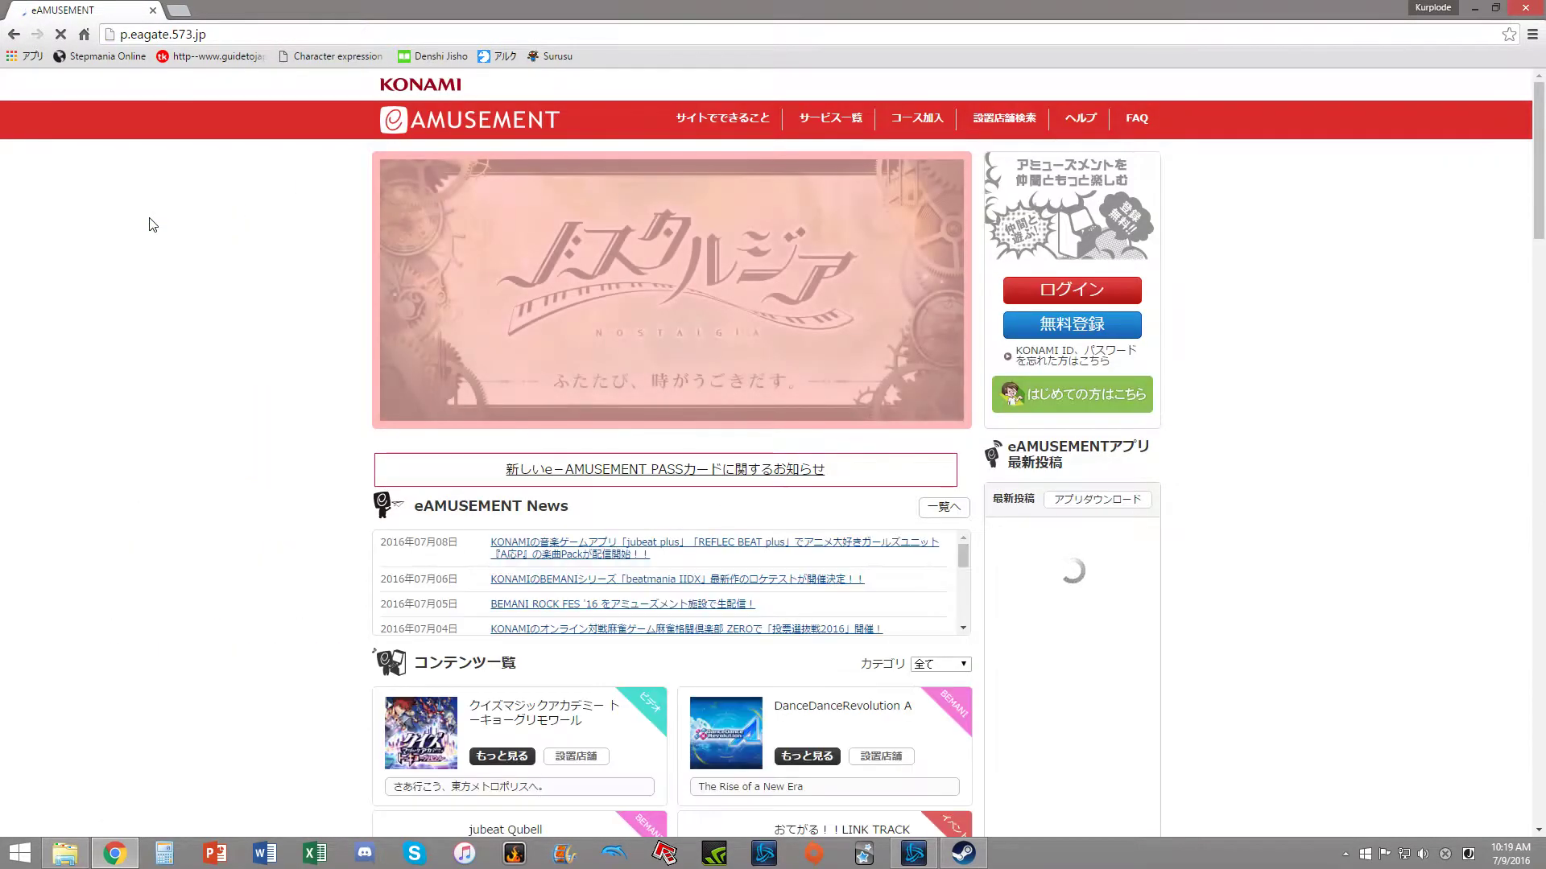
click(1079, 298)
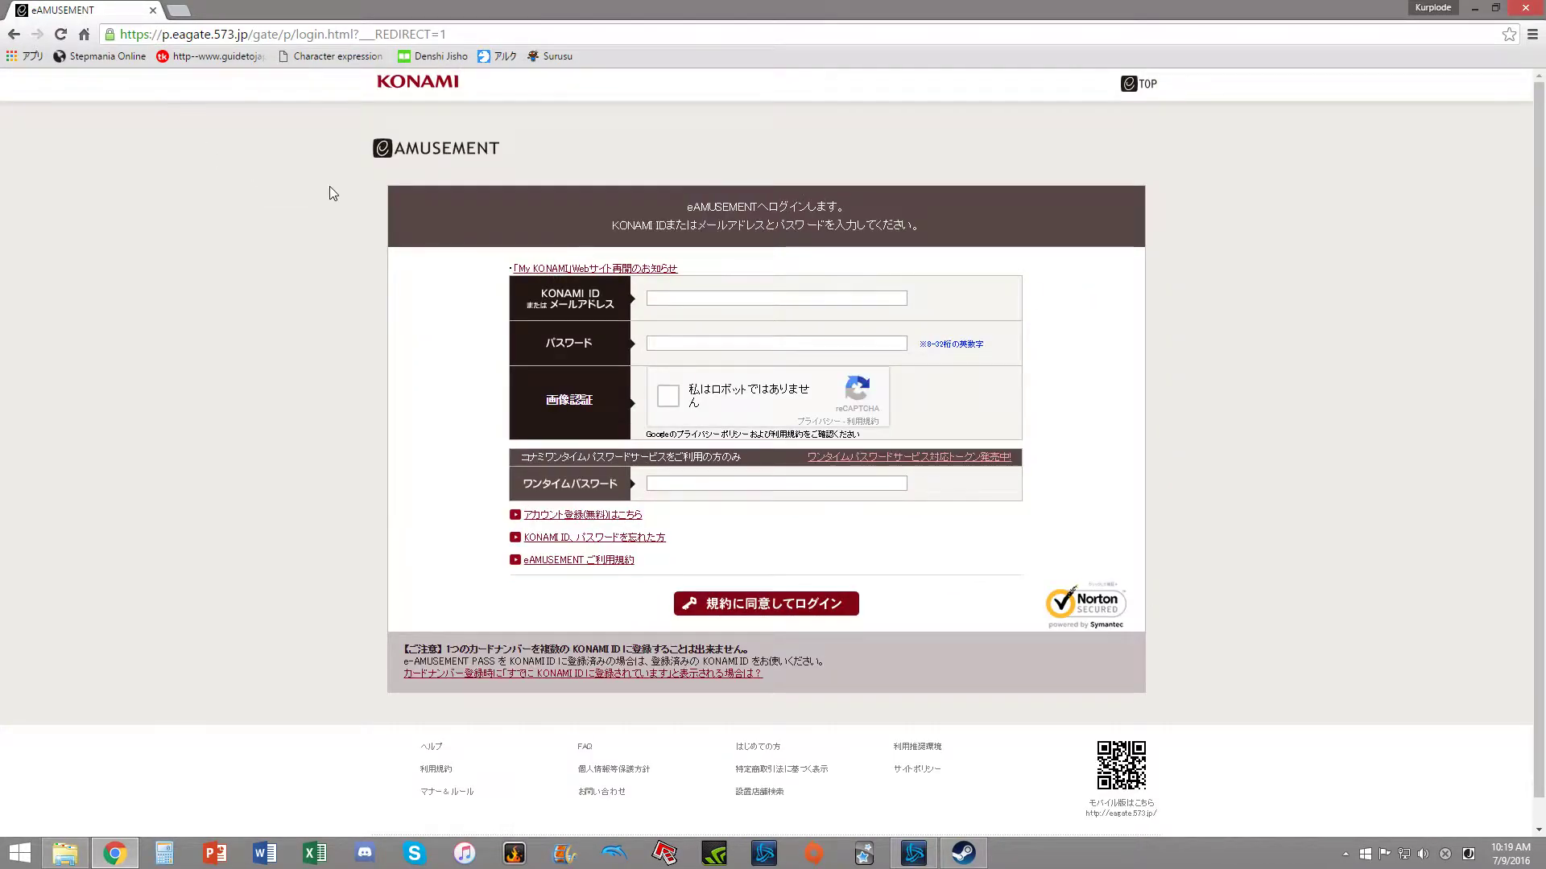
click(14, 34)
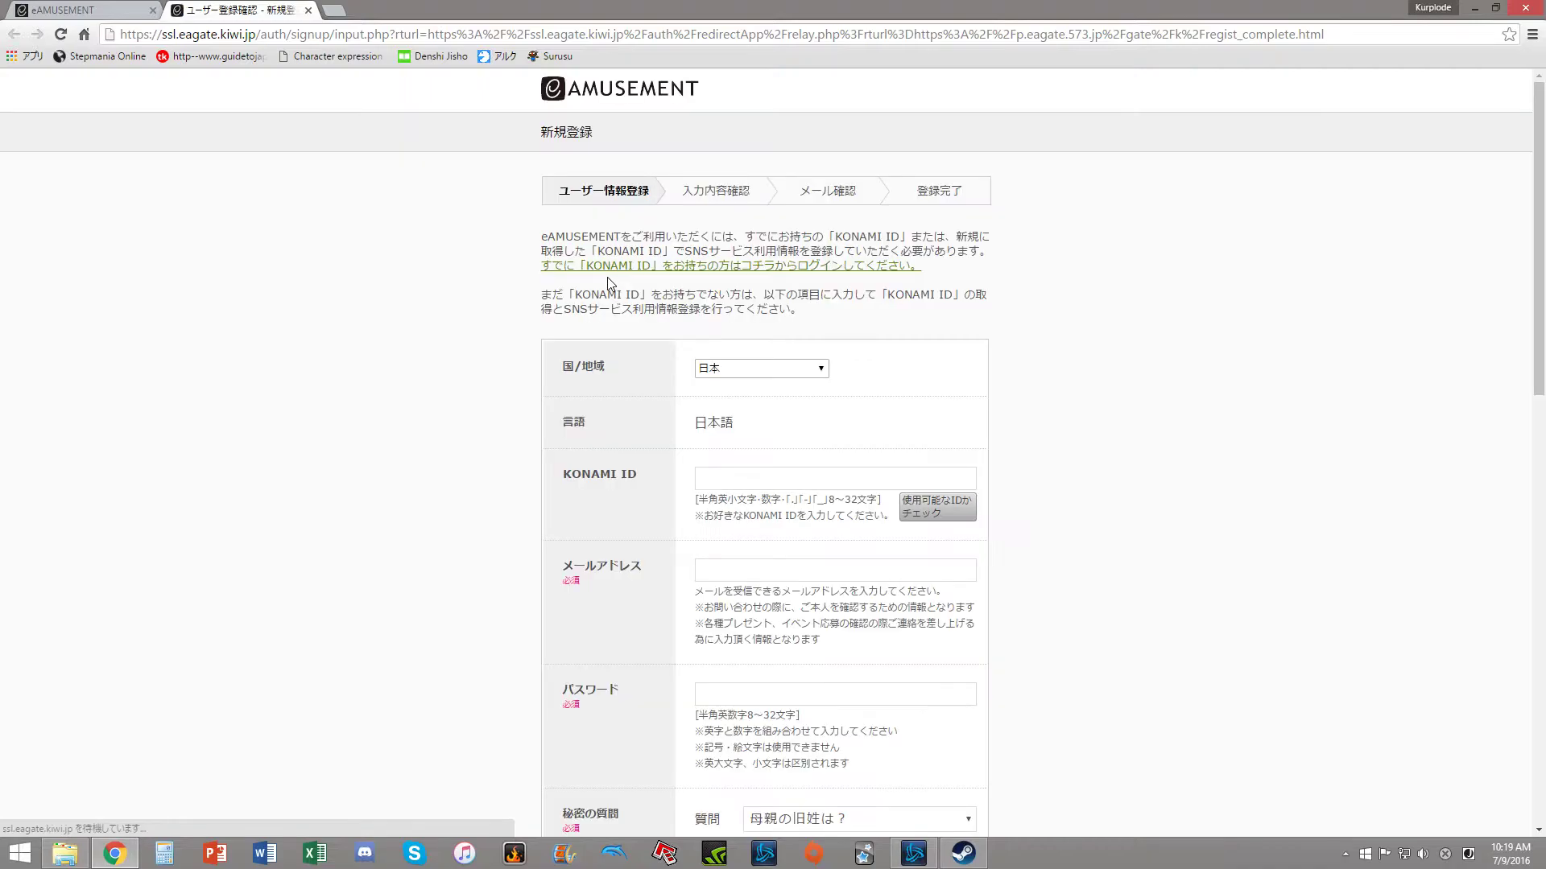
Step: Set the registration form's Country/Region to United States so it displays in English
click(788, 370)
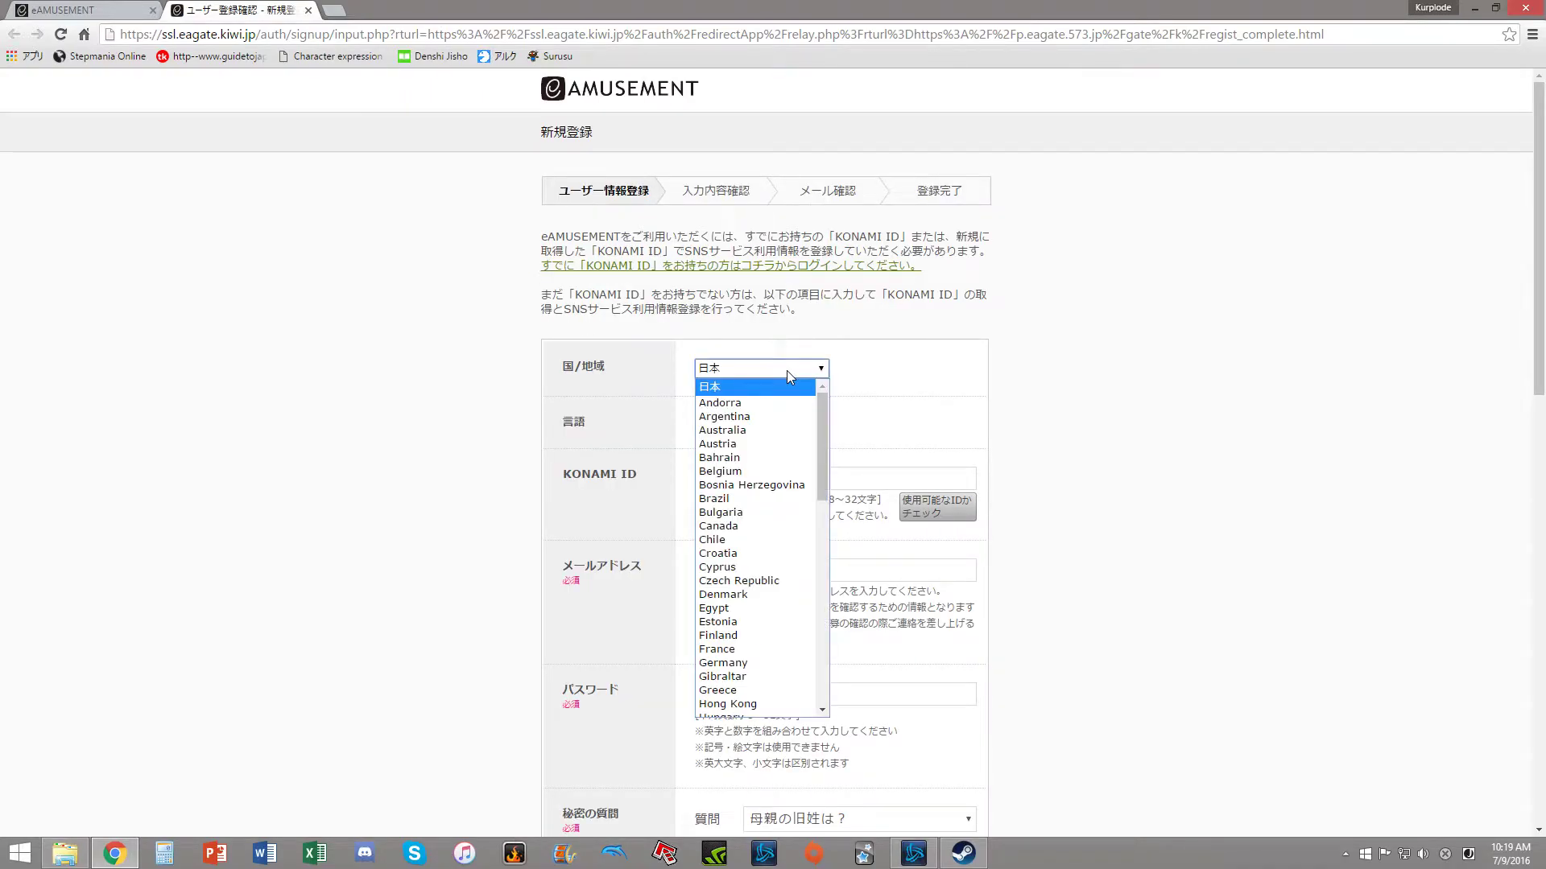
scroll(757, 483, down, 8)
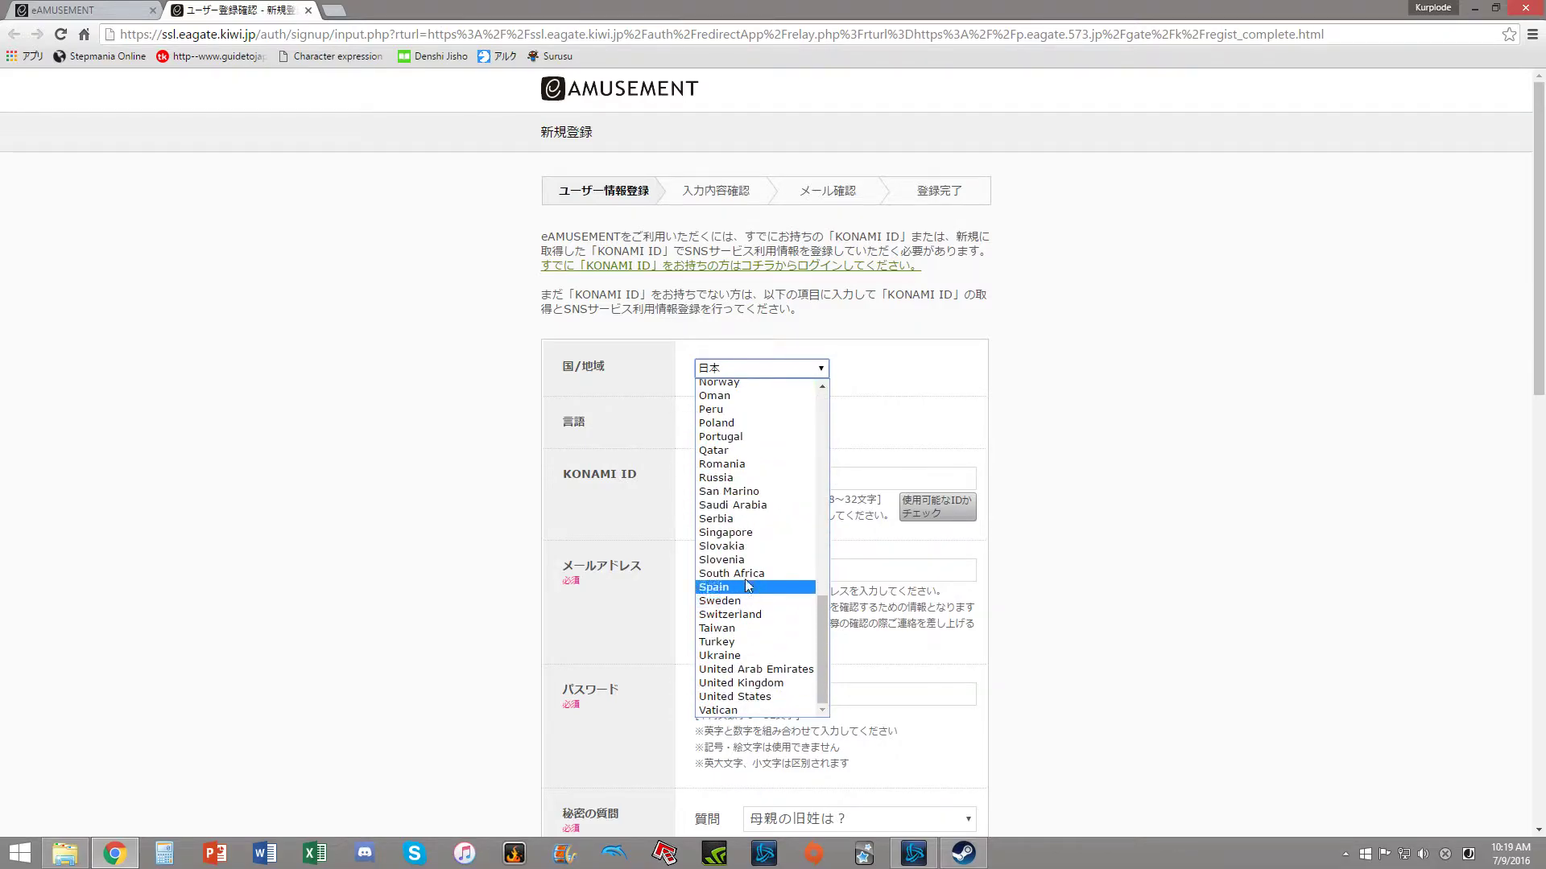
click(752, 697)
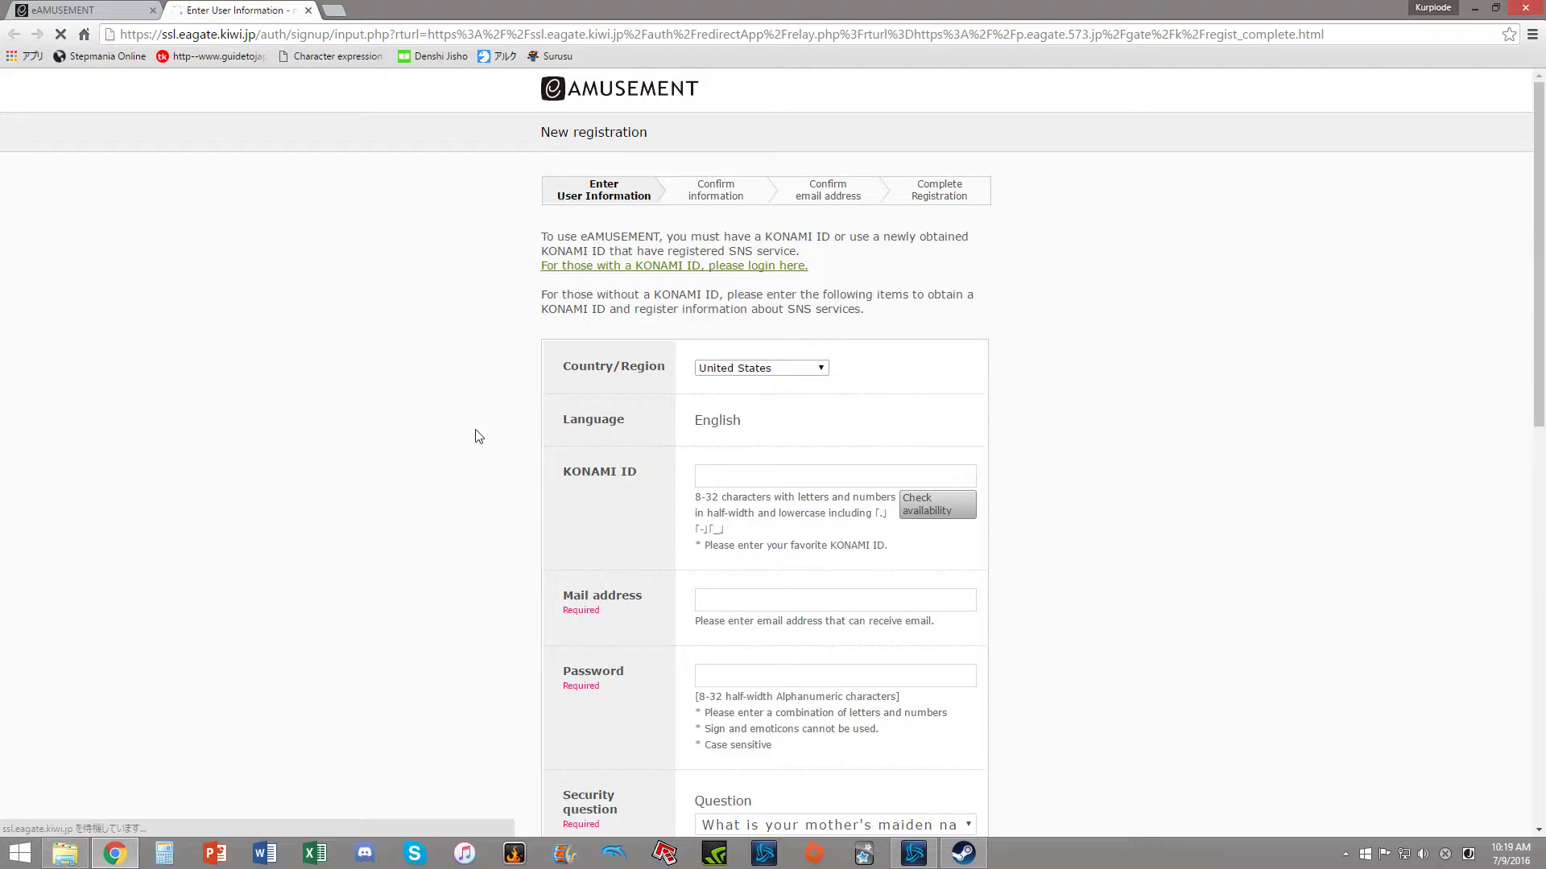
scroll(665, 431, down, 8)
scroll(725, 602, down, 3)
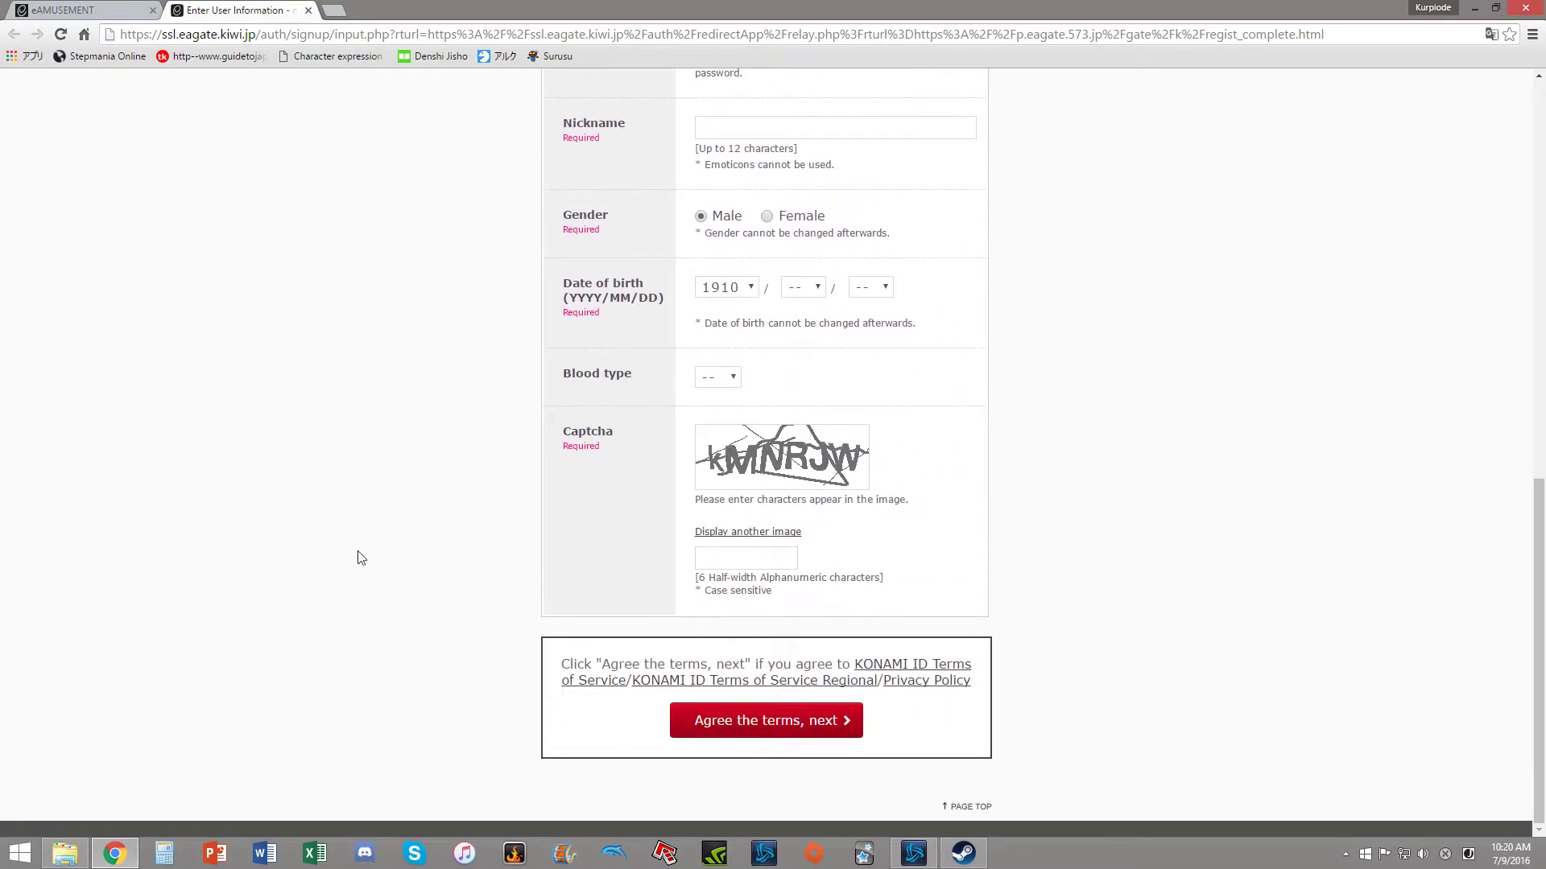
scroll(486, 572, up, 12)
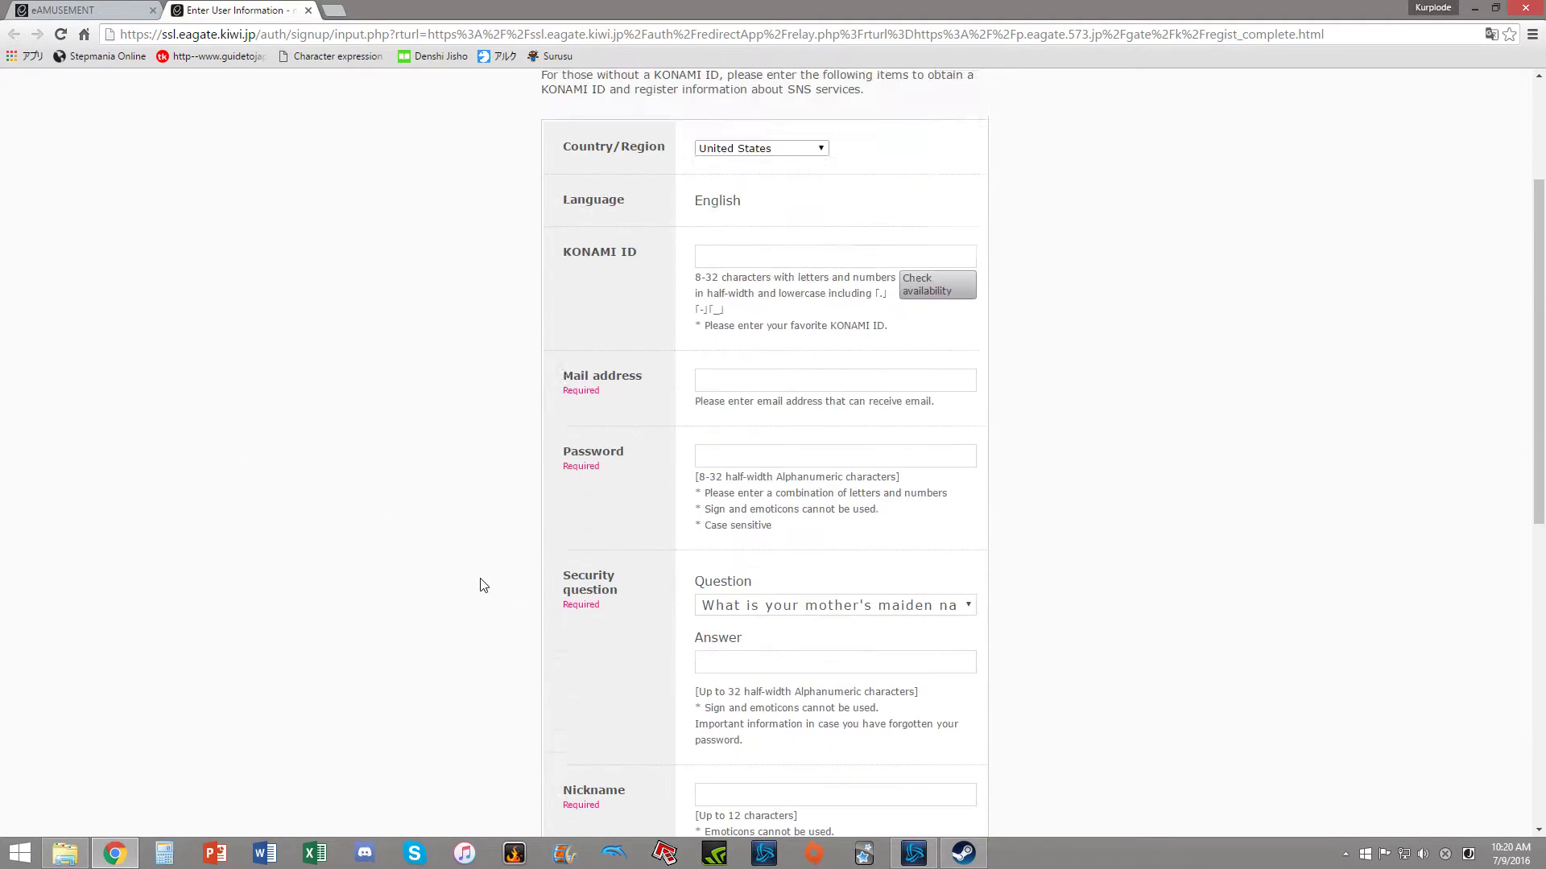
Step: Close the registration tab and enter the KONAMI ID and password on the login page
click(307, 10)
click(1076, 284)
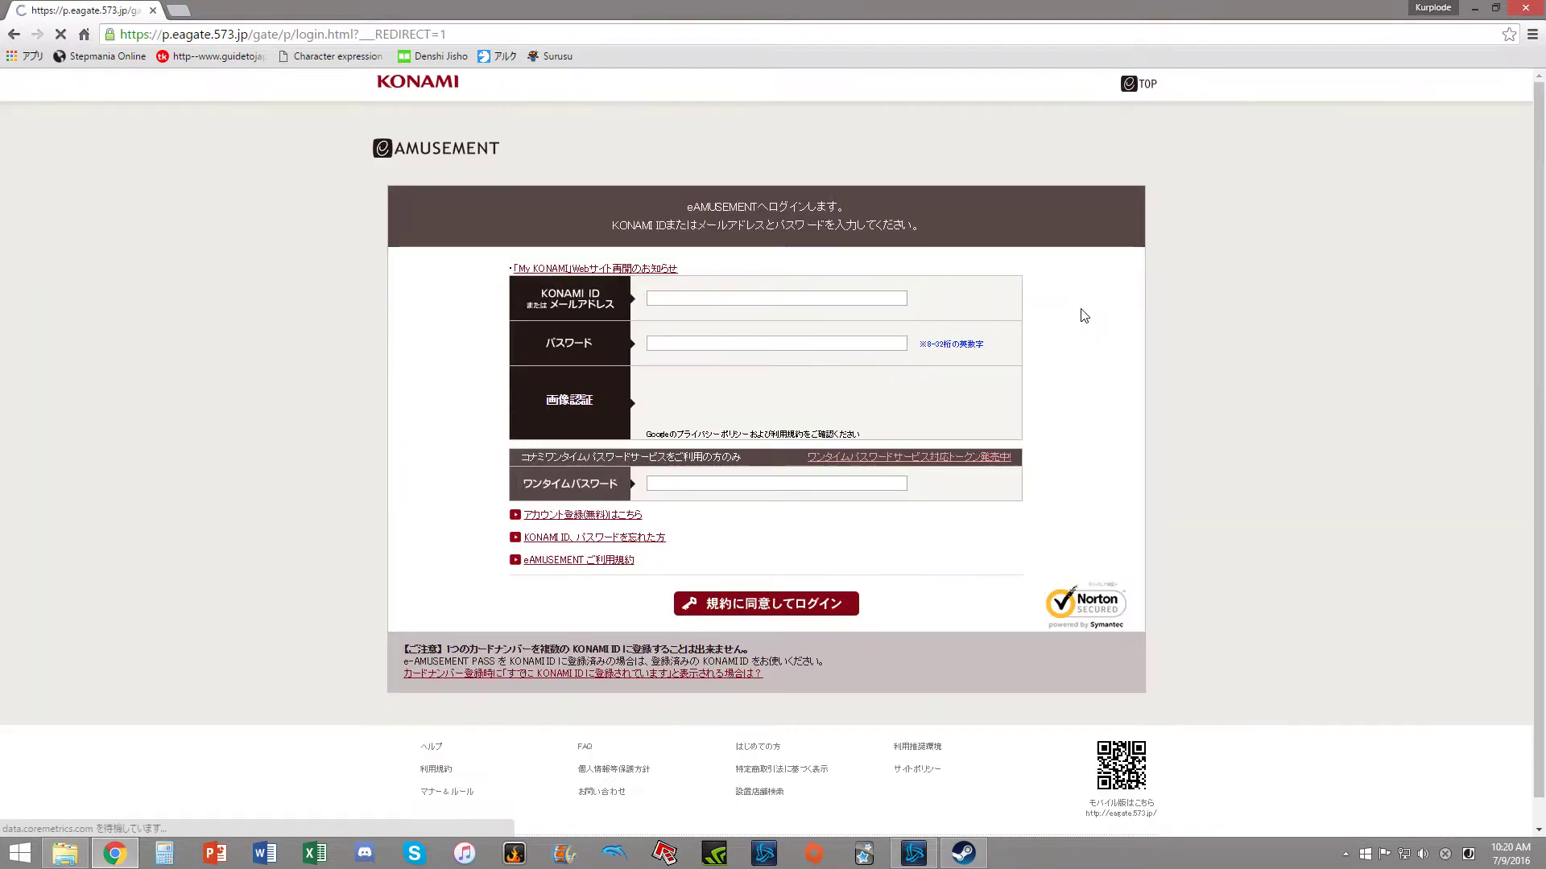
click(676, 298)
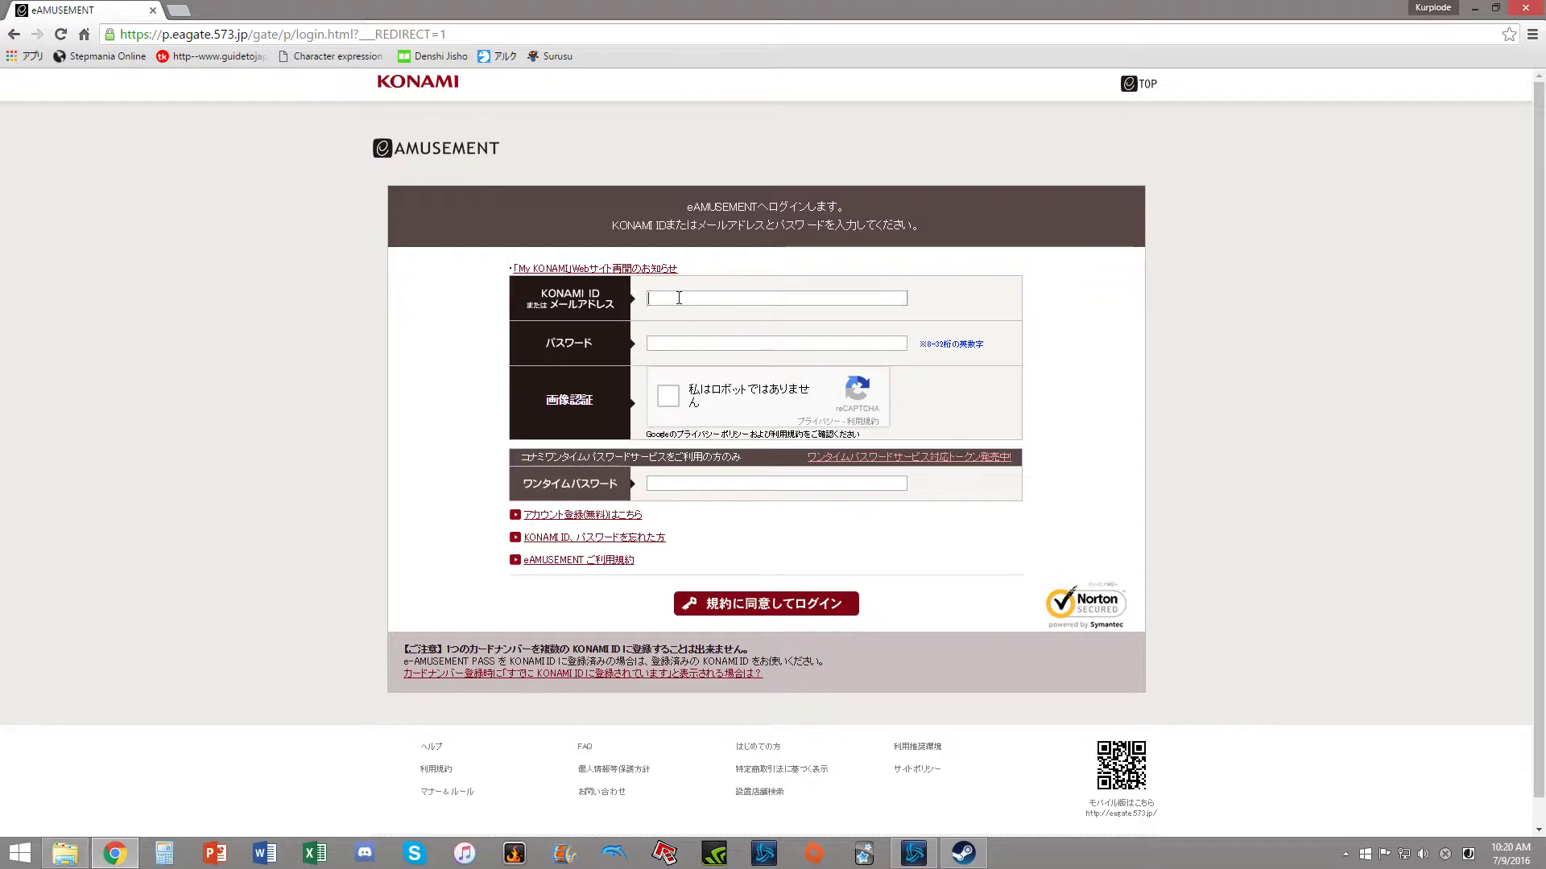
click(710, 343)
Step: Pass the reCAPTCHA by selecting all the road-sign images and submitting
click(670, 397)
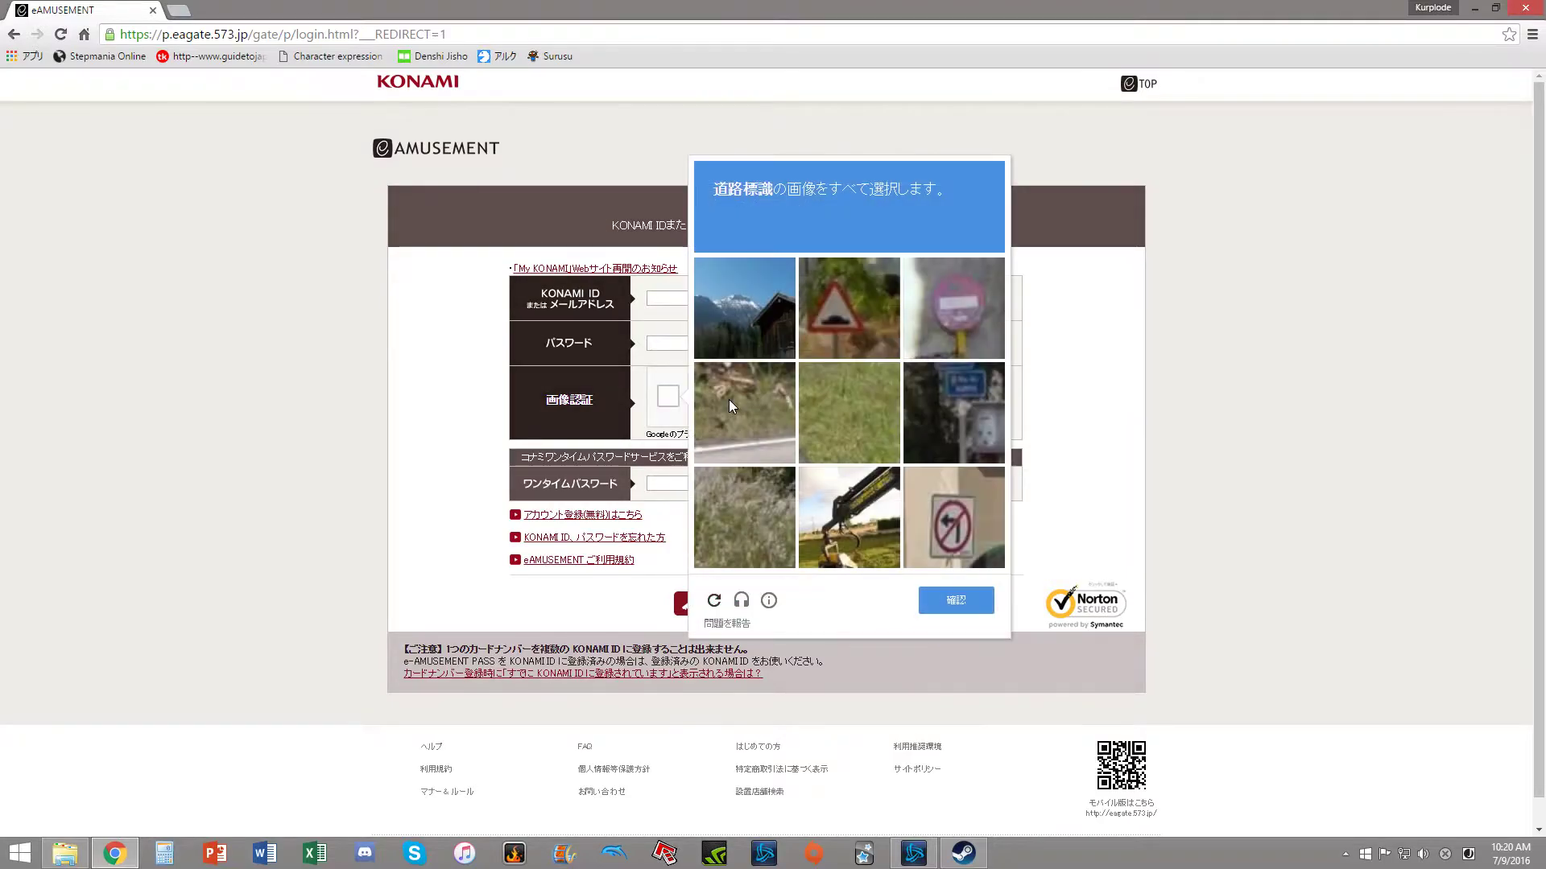
scroll(967, 407, down, 1)
scroll(914, 453, up, 1)
click(828, 239)
scroll(803, 331, down, 1)
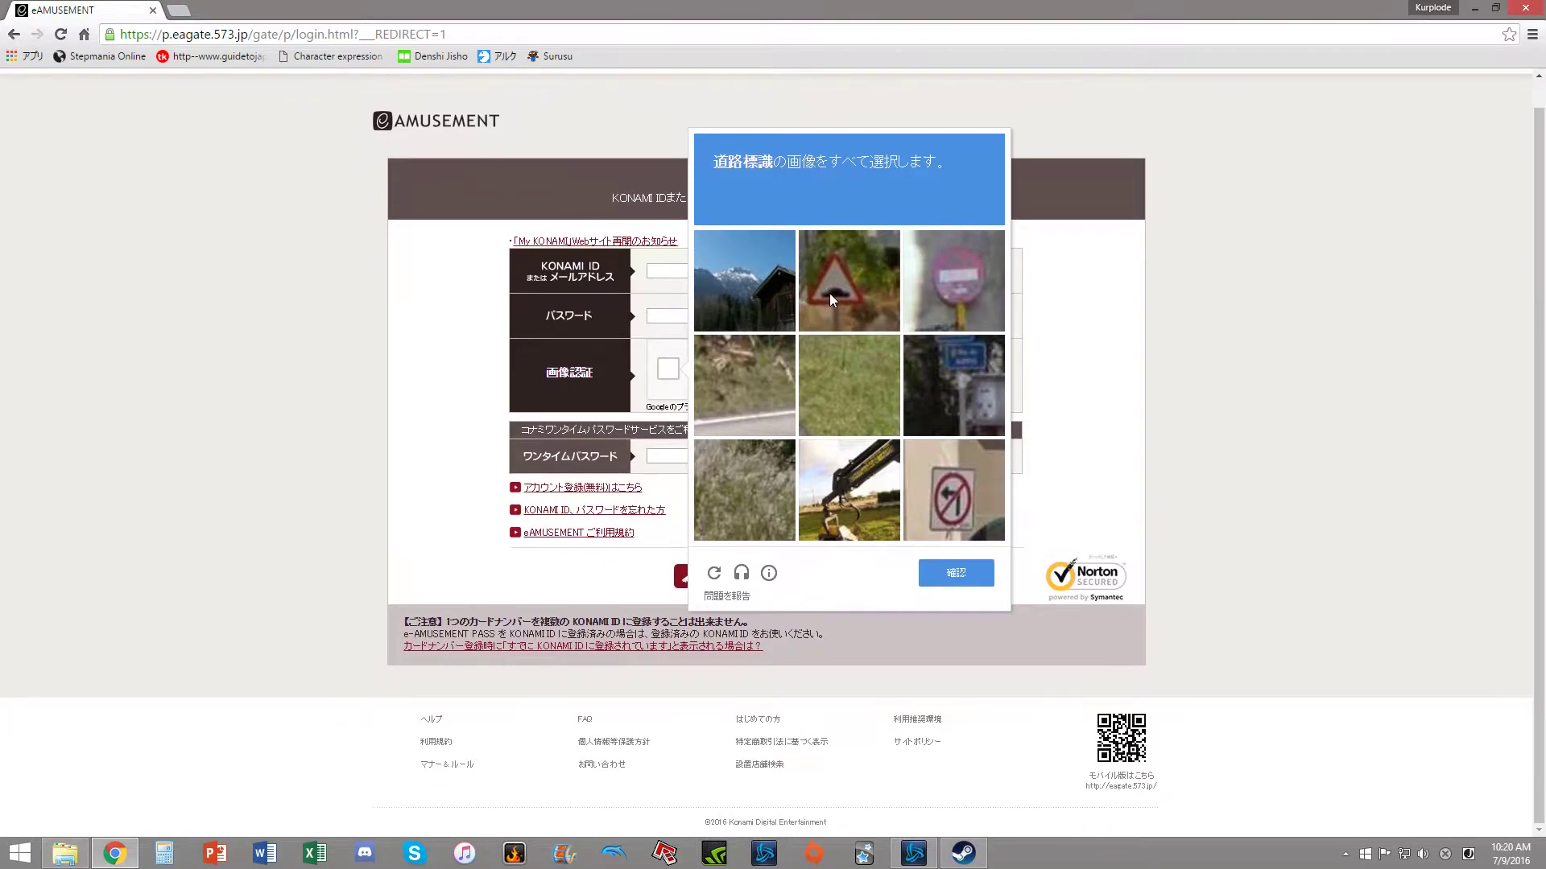
click(747, 396)
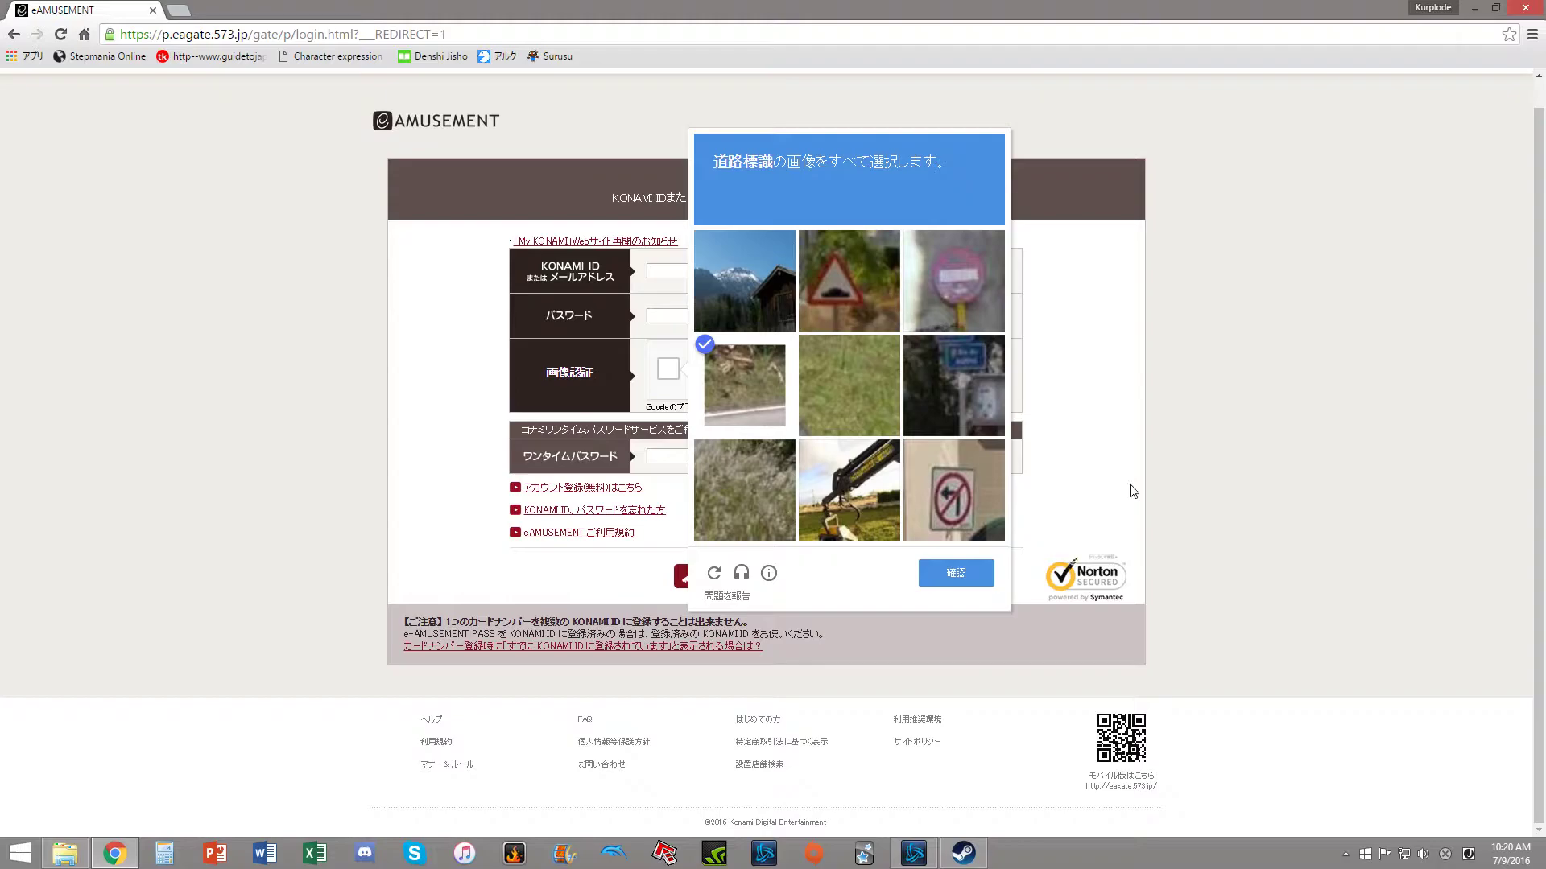
click(708, 380)
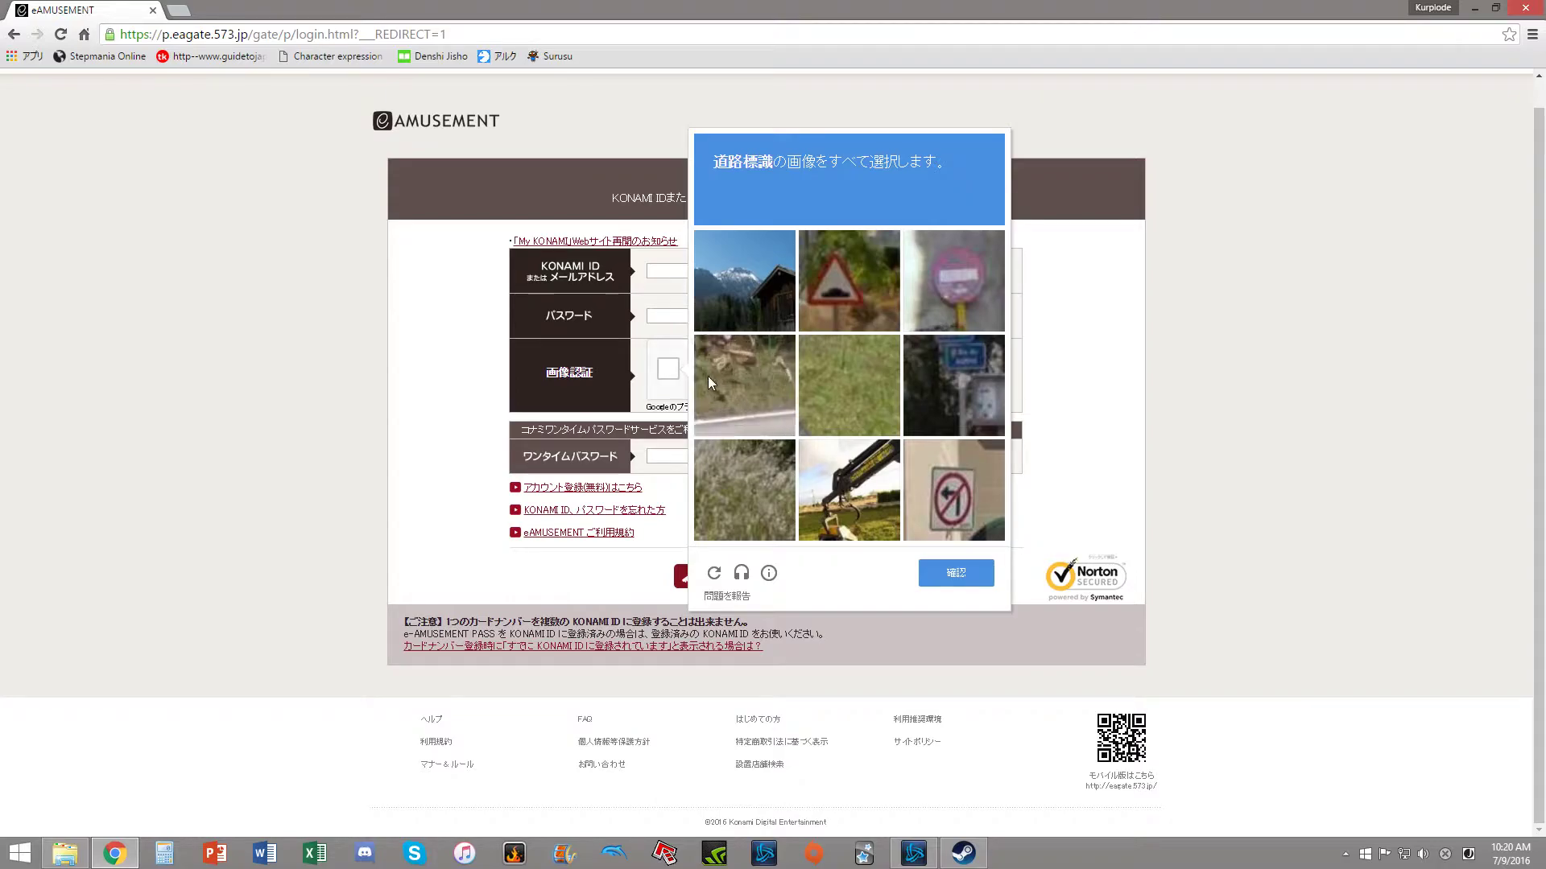
click(844, 294)
click(956, 287)
click(959, 386)
click(963, 495)
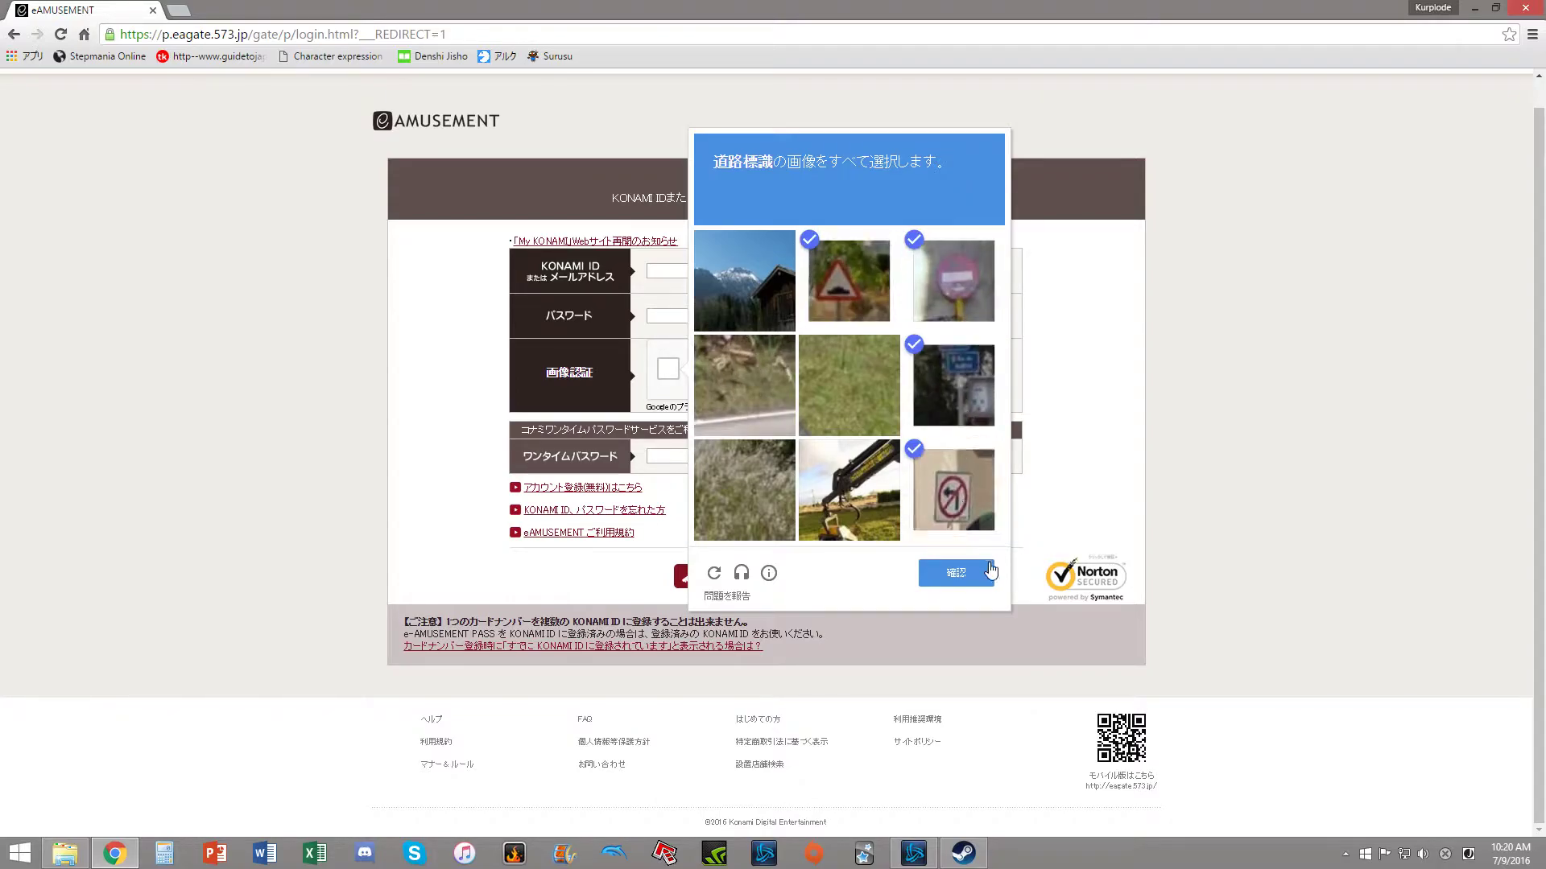
click(960, 580)
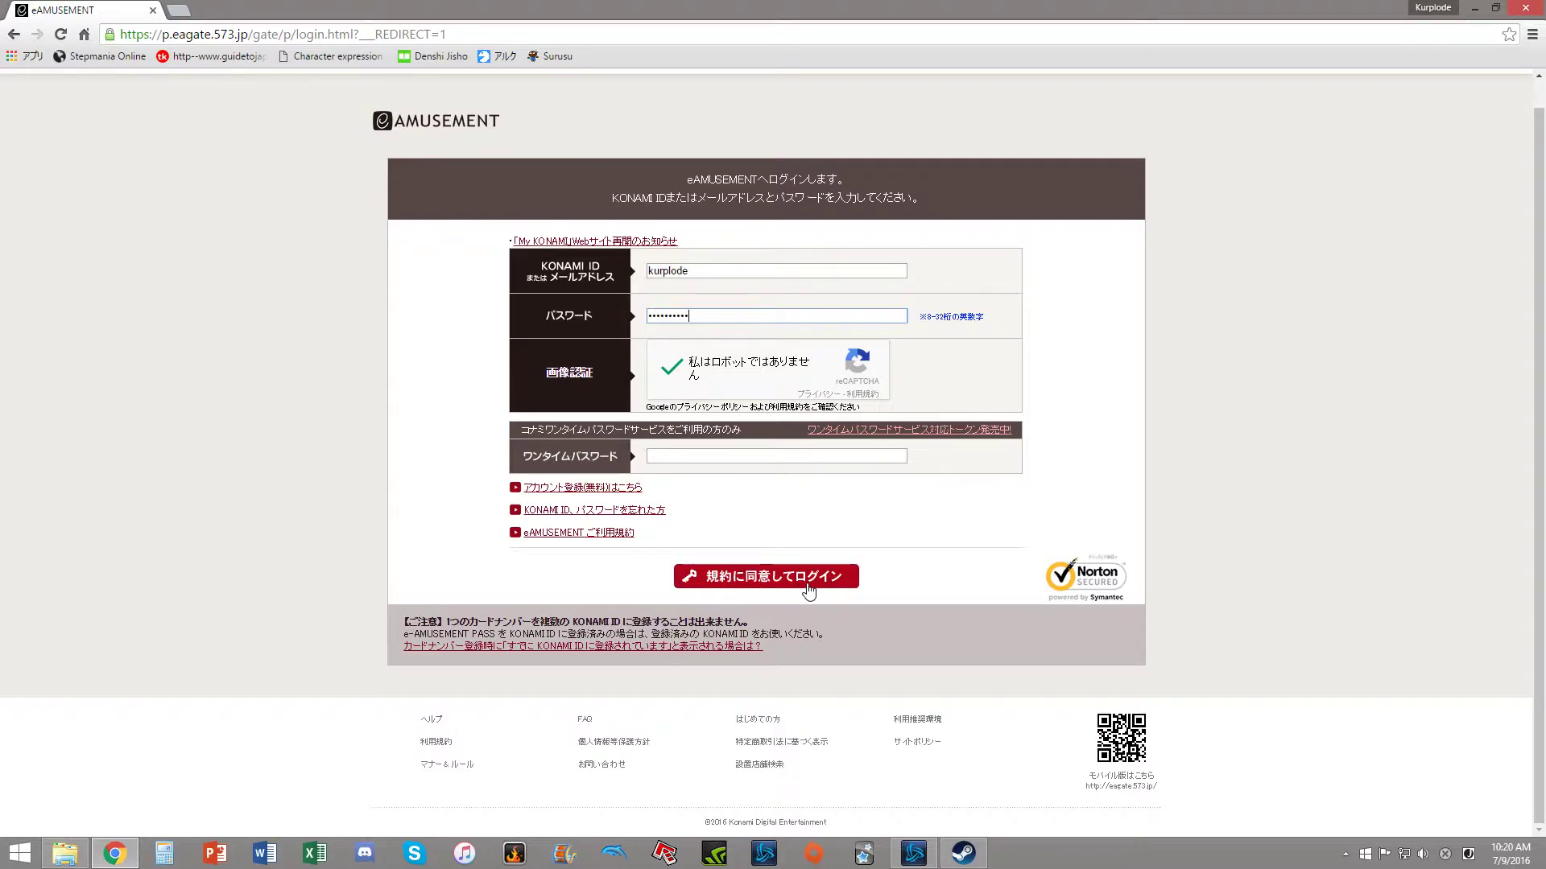
Step: Log in, open the e-AMUSEMENT PASS section, and start registering a PASS to the KONAMI ID
click(788, 580)
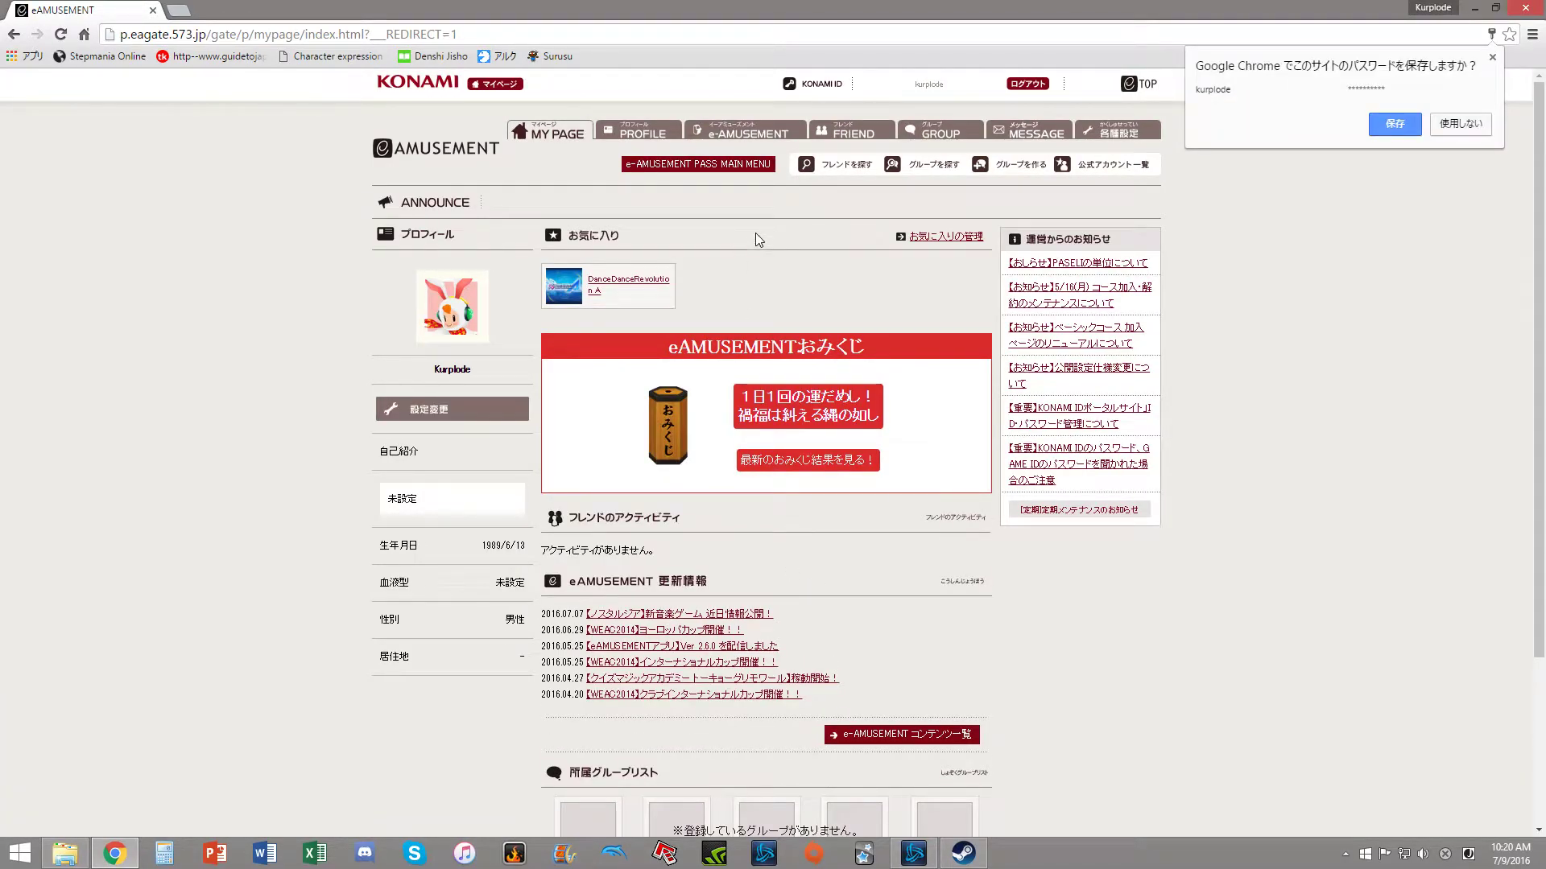
click(719, 139)
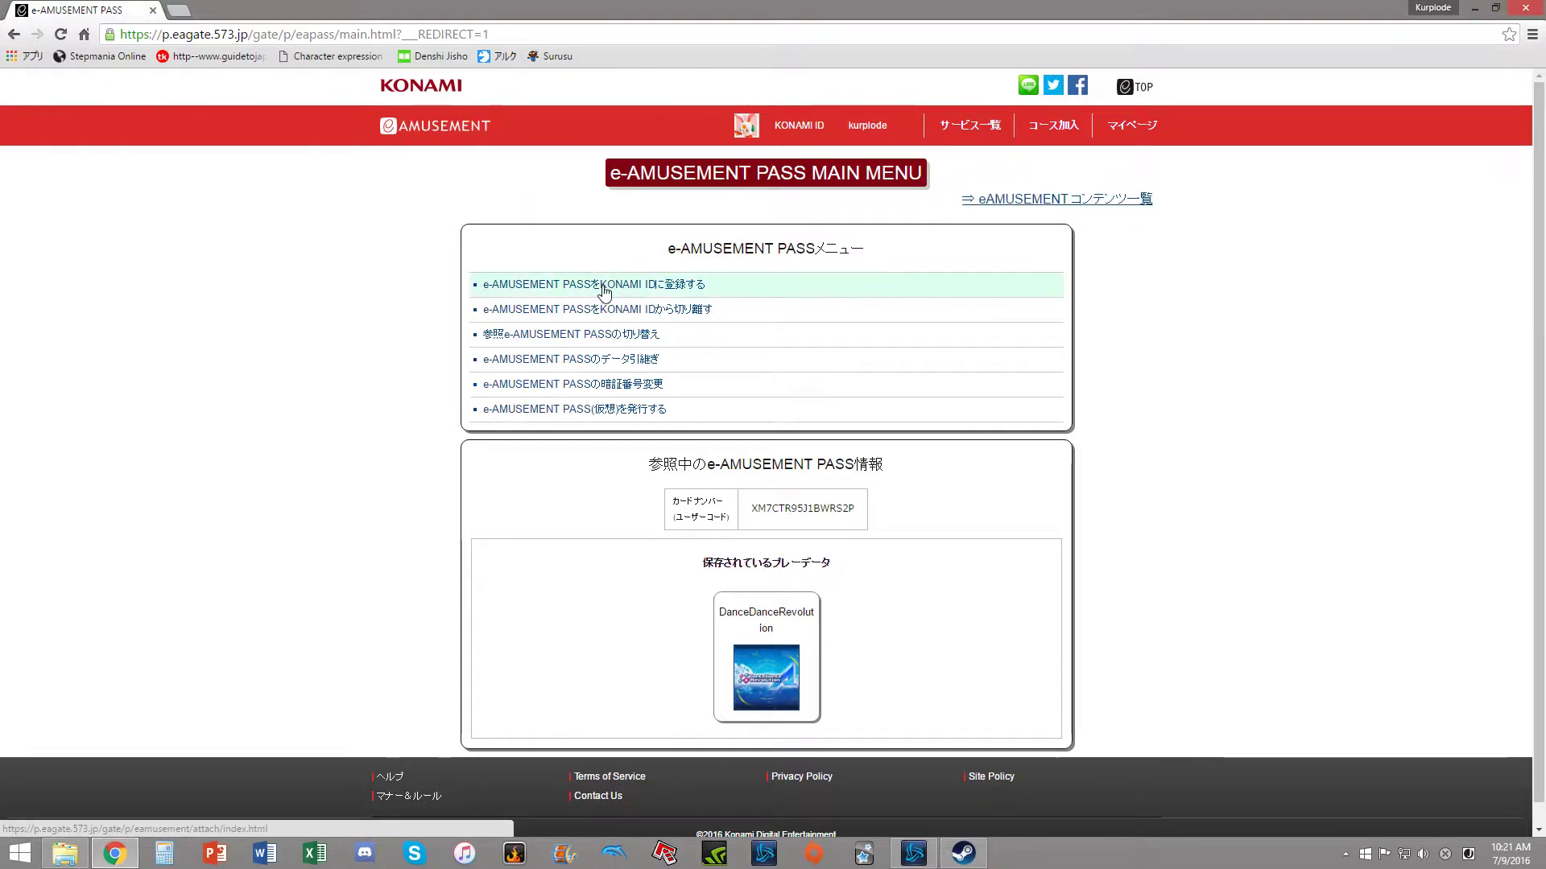
click(608, 289)
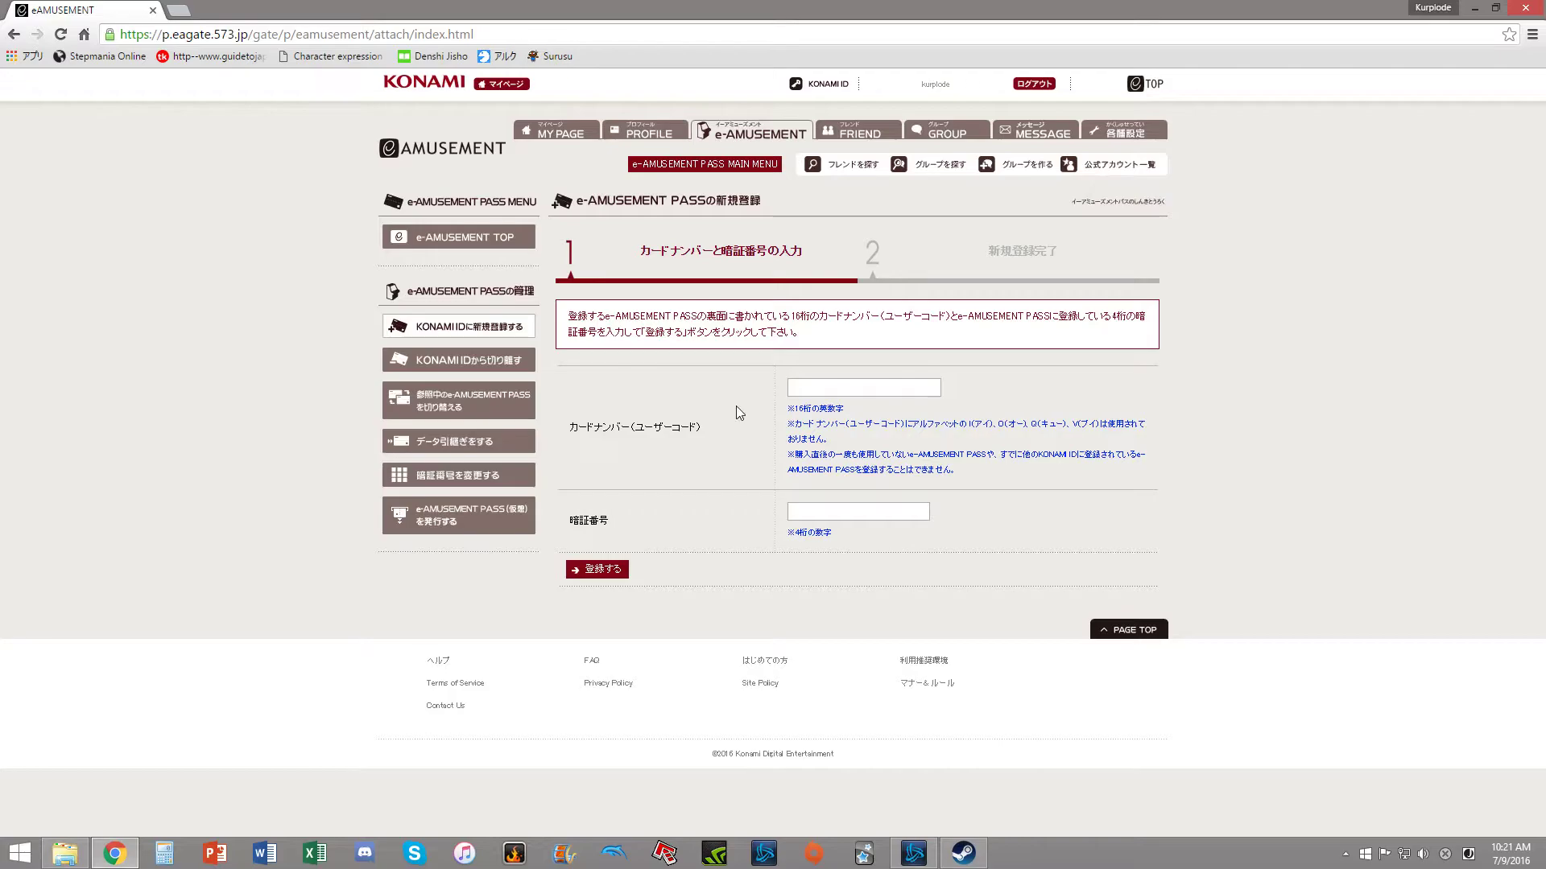
Step: Read the card-number and used-card notes, check the card number and PIN fields, then go to My Page
drag(797, 427, 1107, 429)
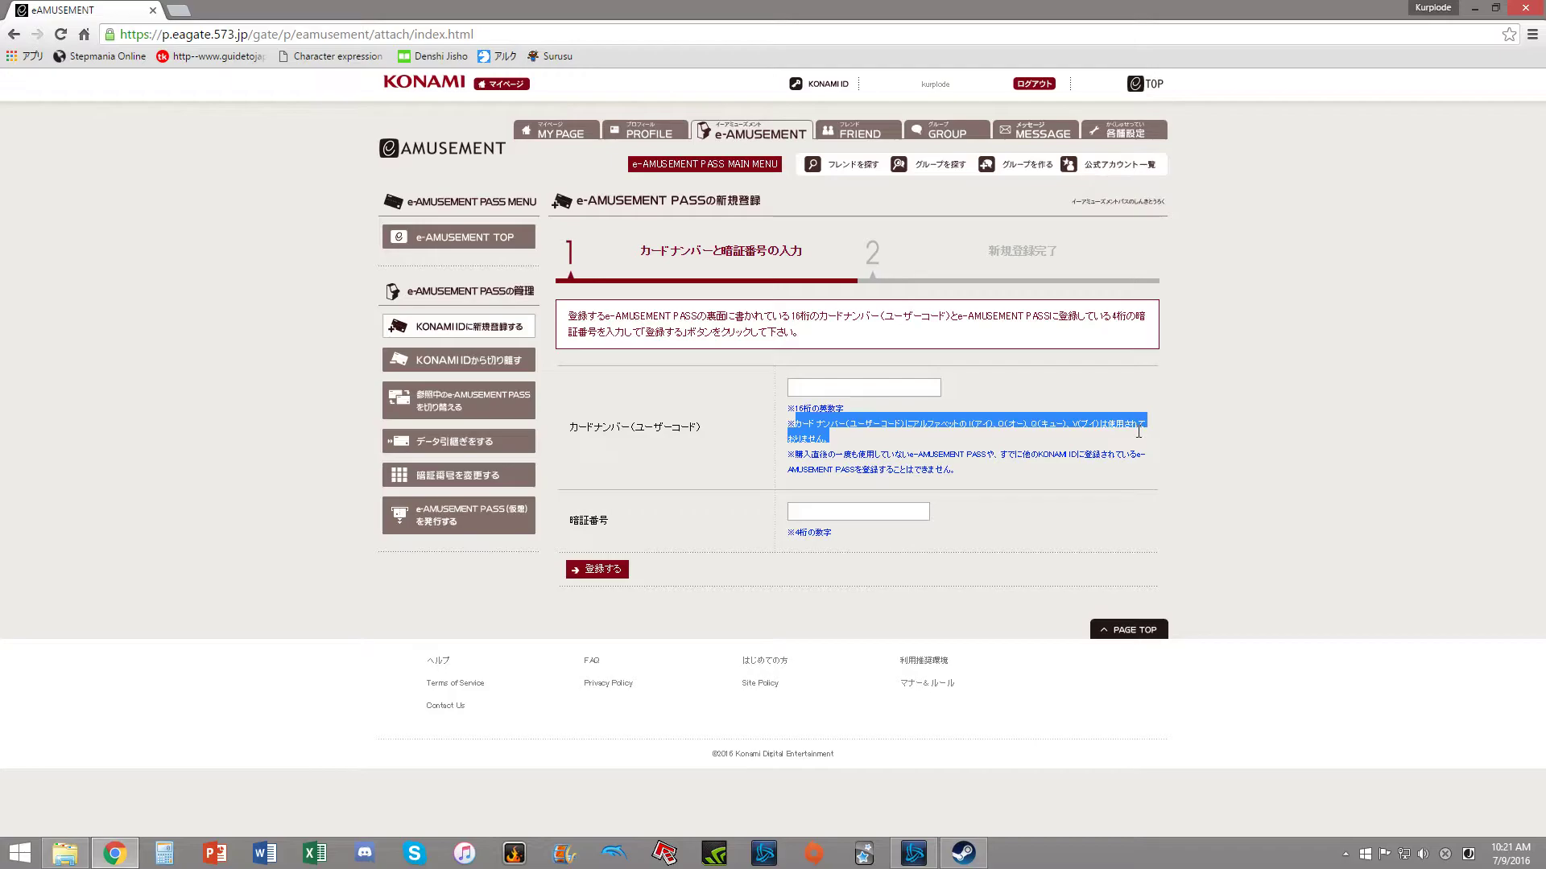
click(1176, 421)
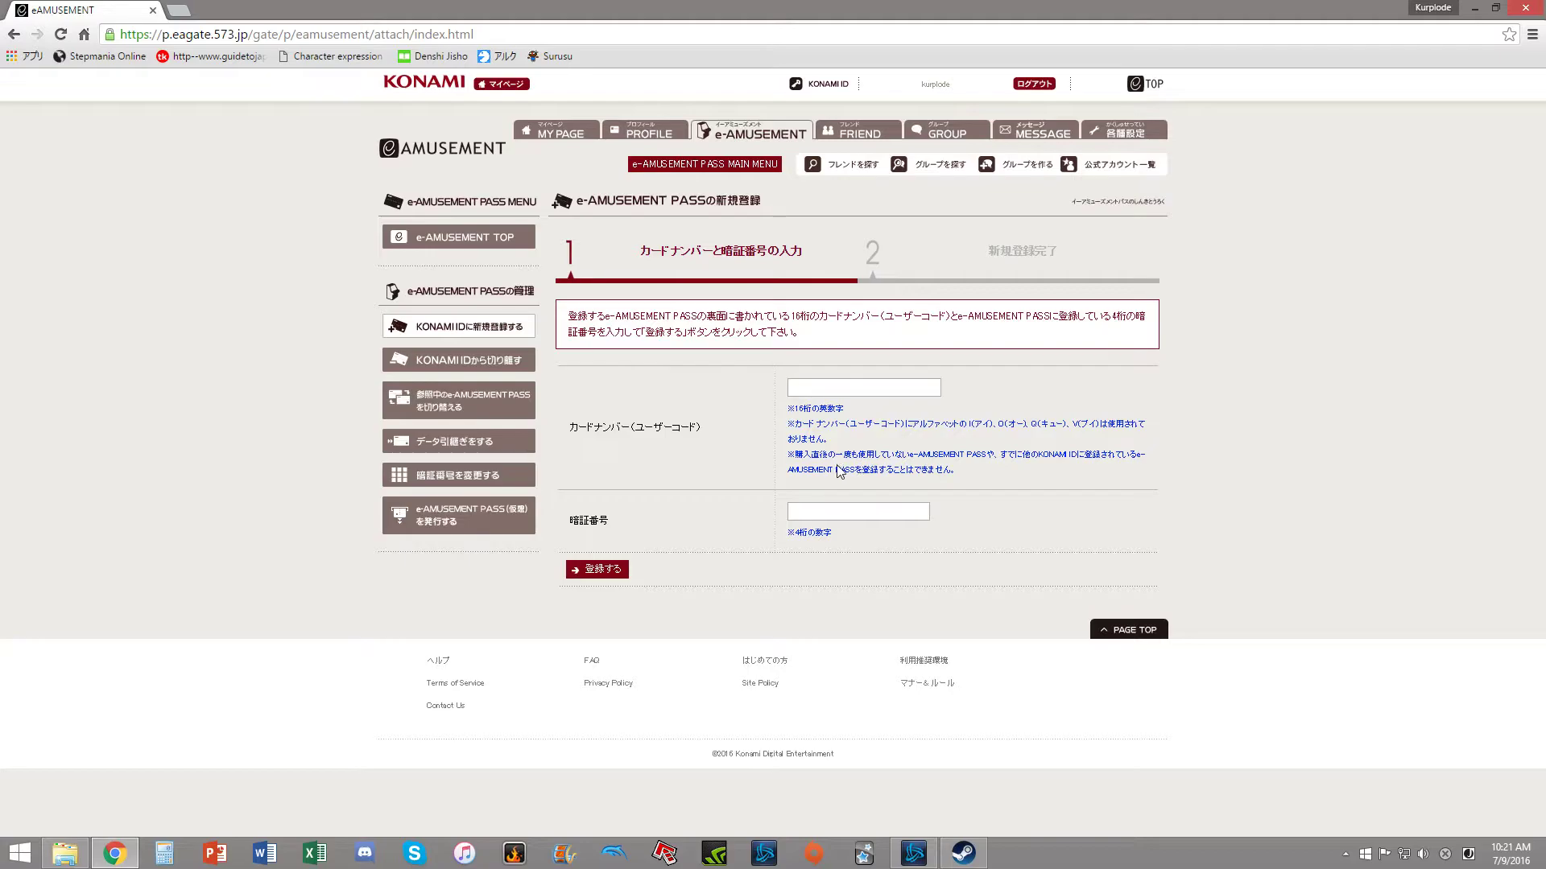
drag(796, 453, 1125, 471)
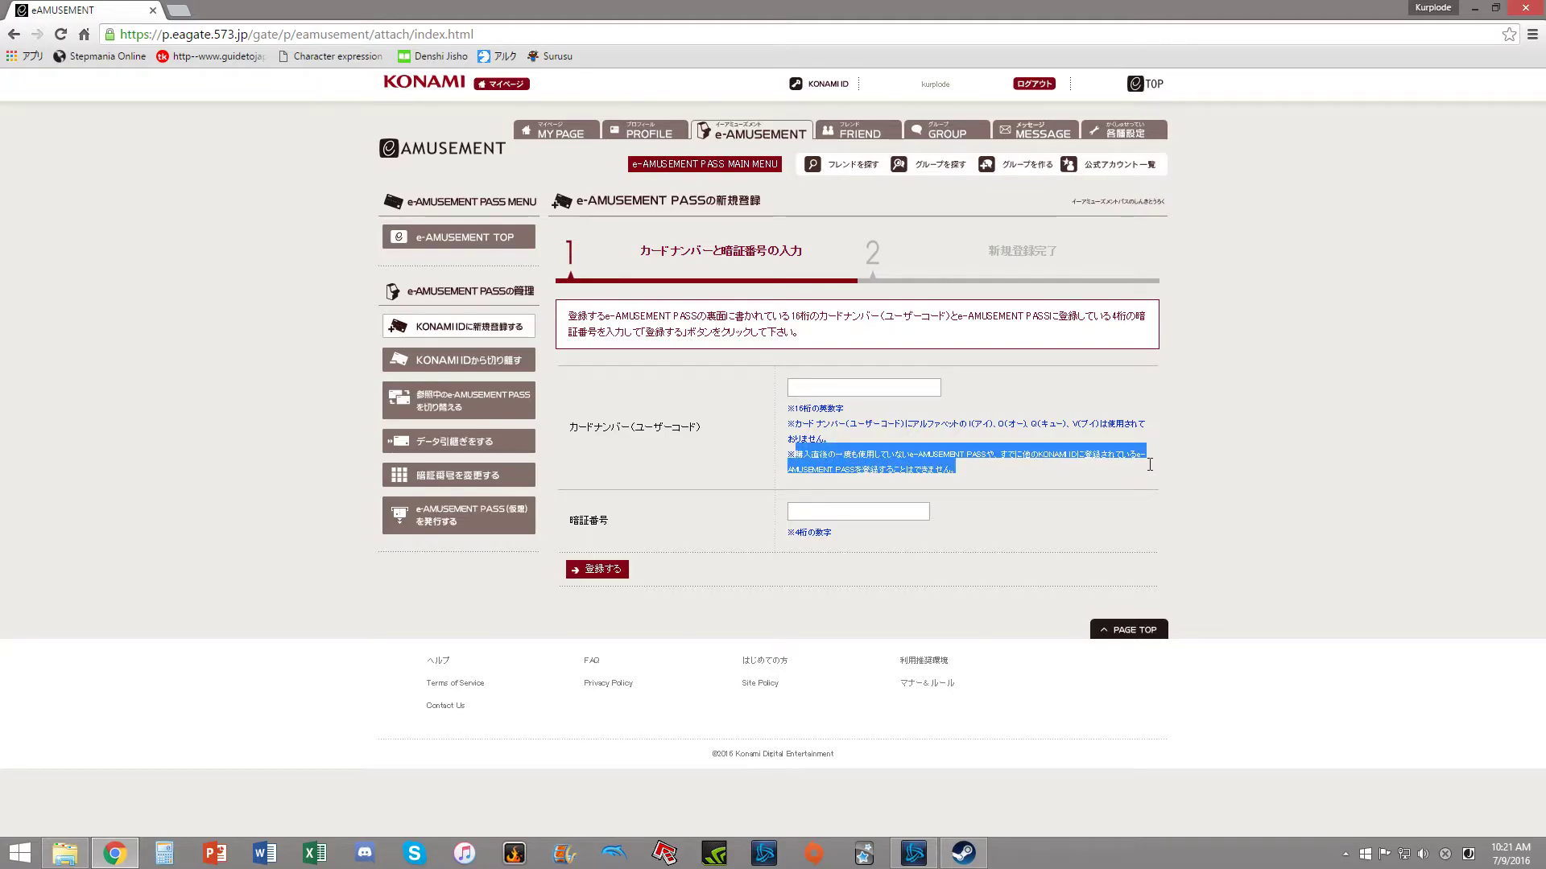
click(1053, 465)
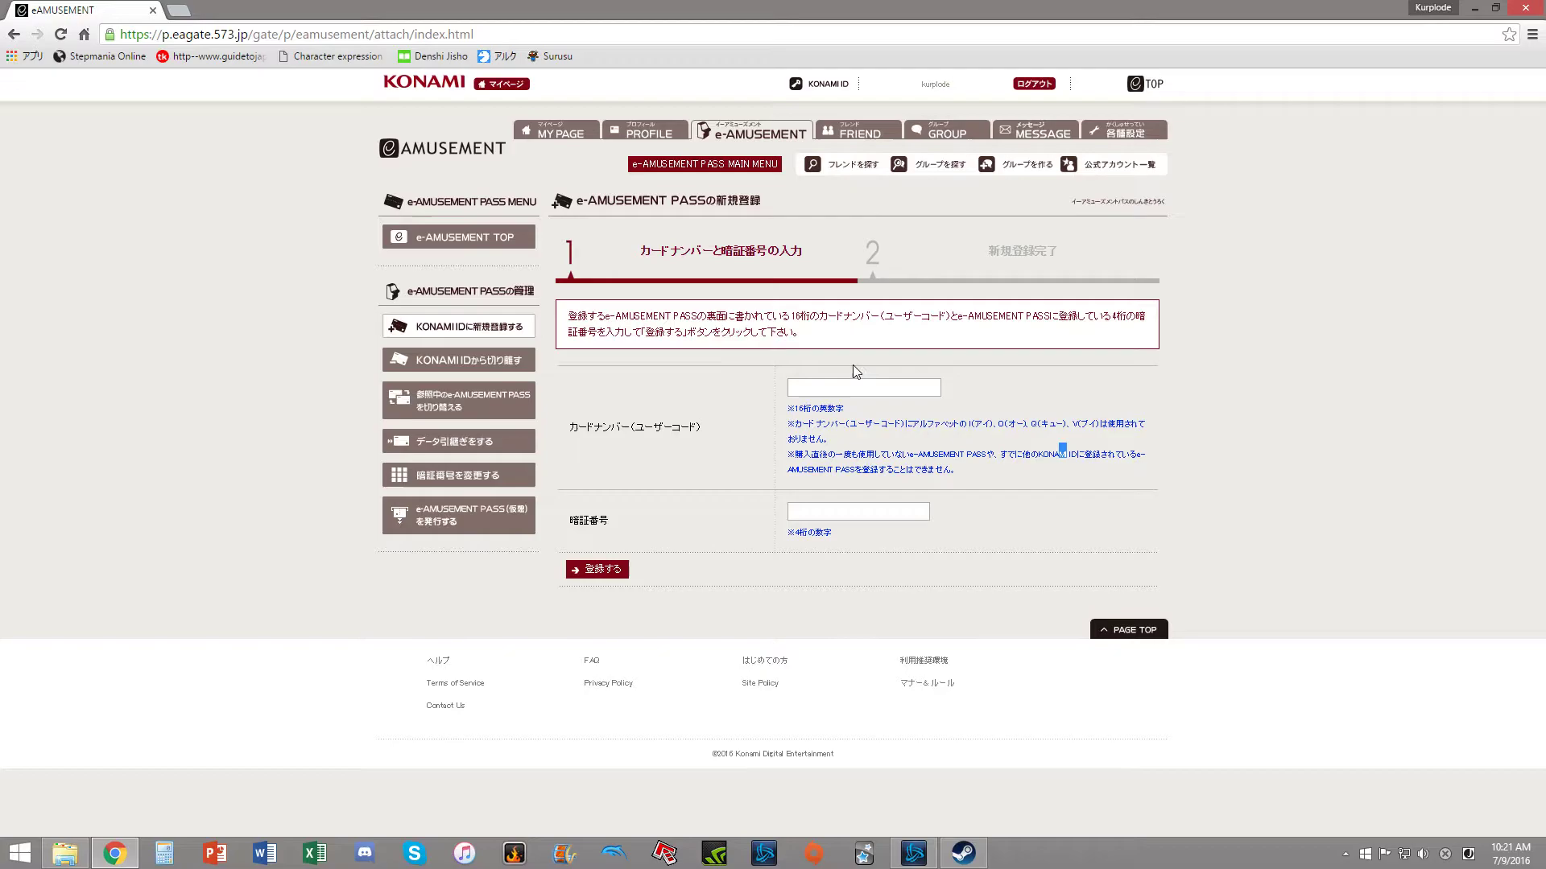
click(856, 382)
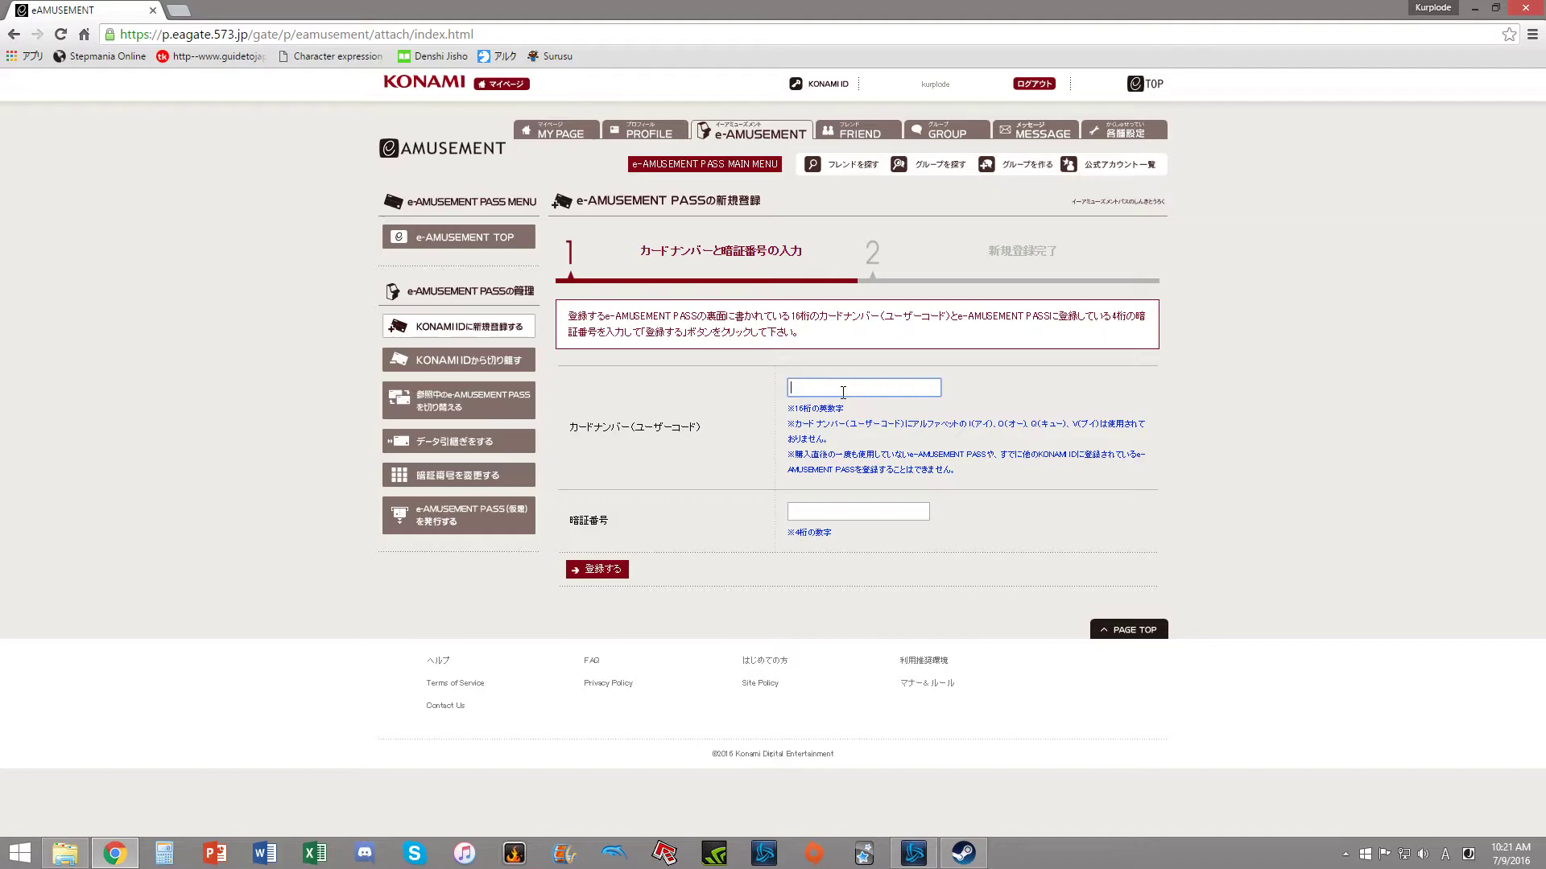
click(825, 510)
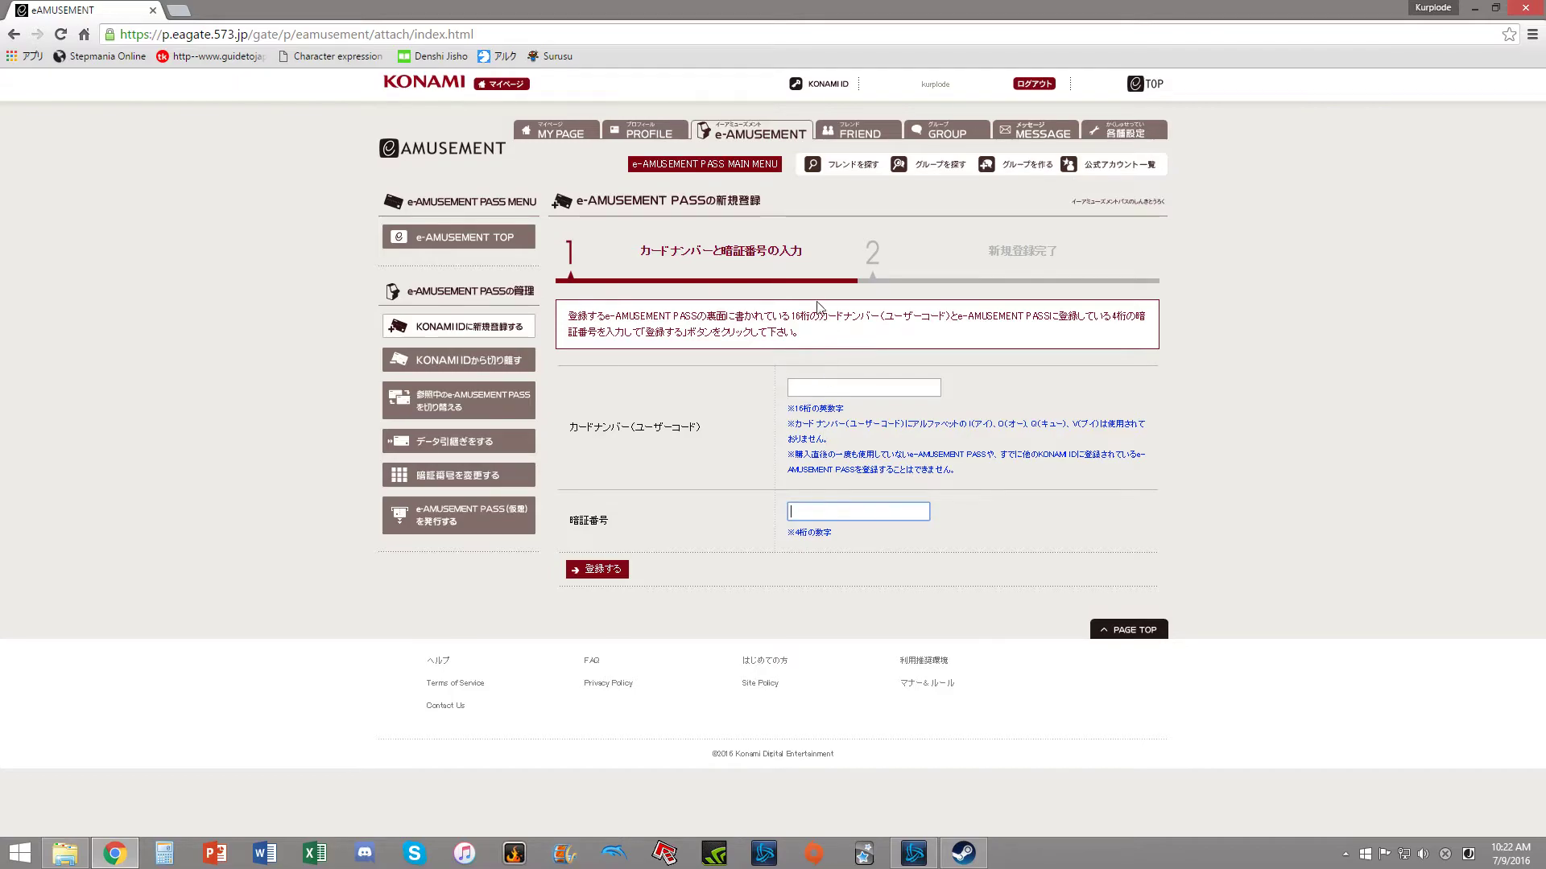
click(556, 136)
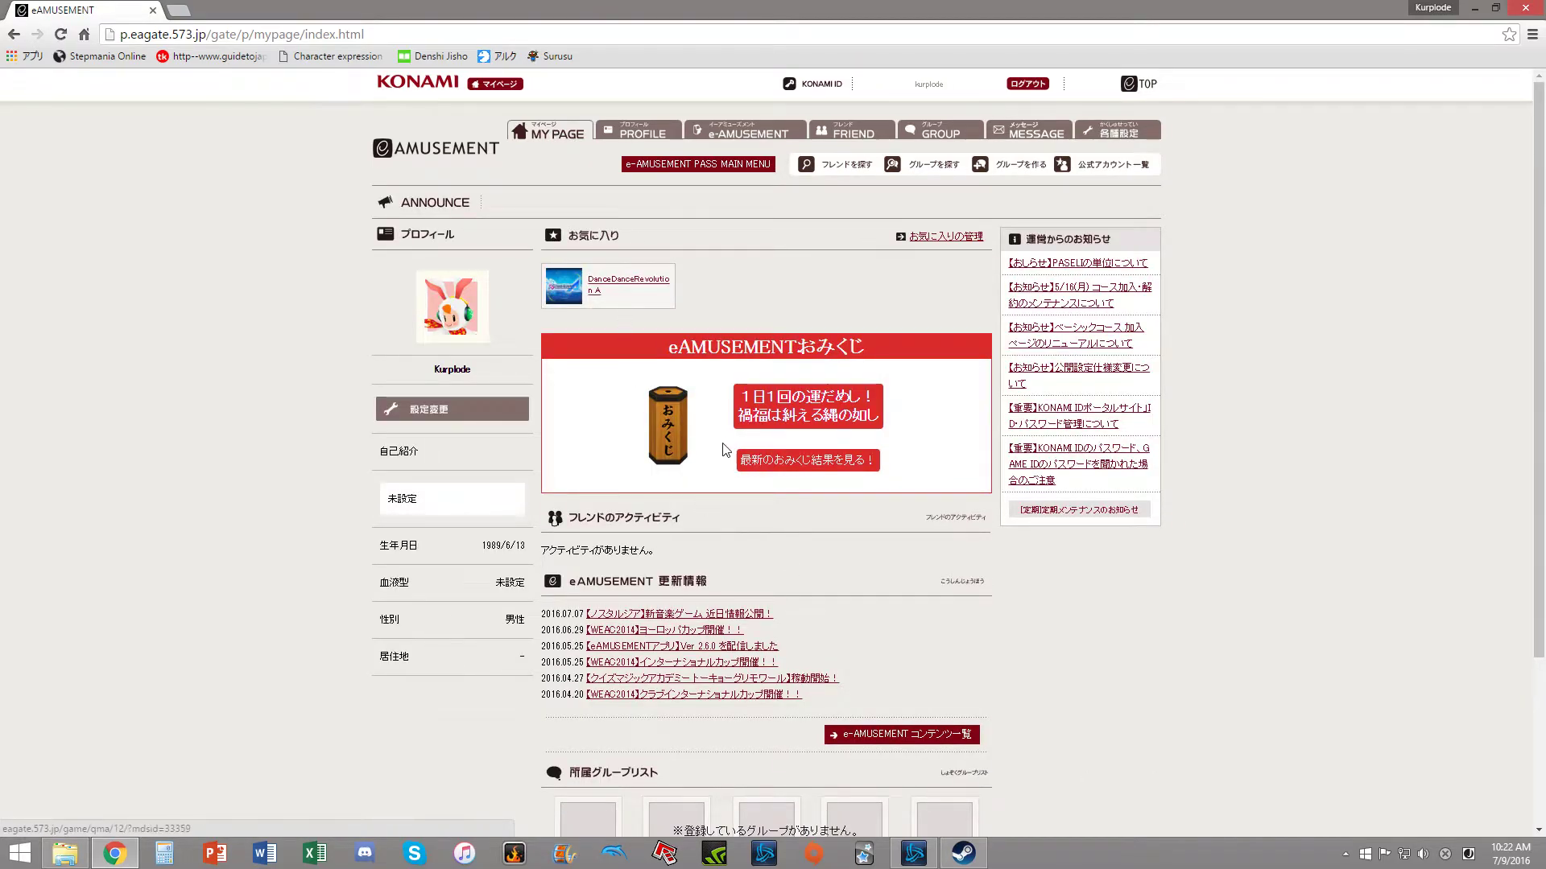
scroll(615, 297, down, 3)
scroll(608, 333, up, 3)
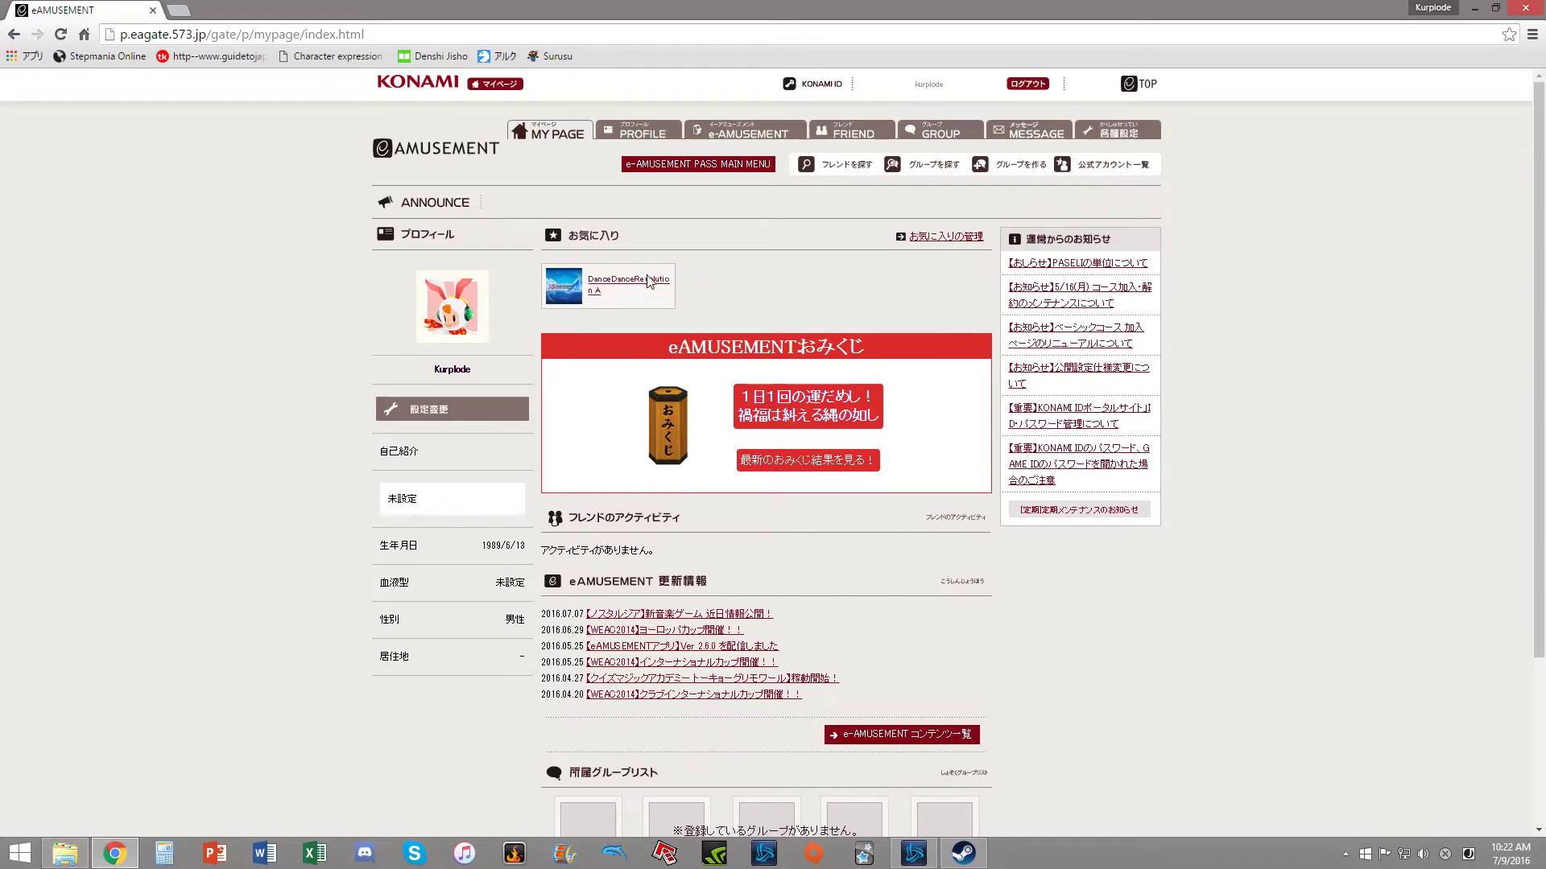
click(617, 284)
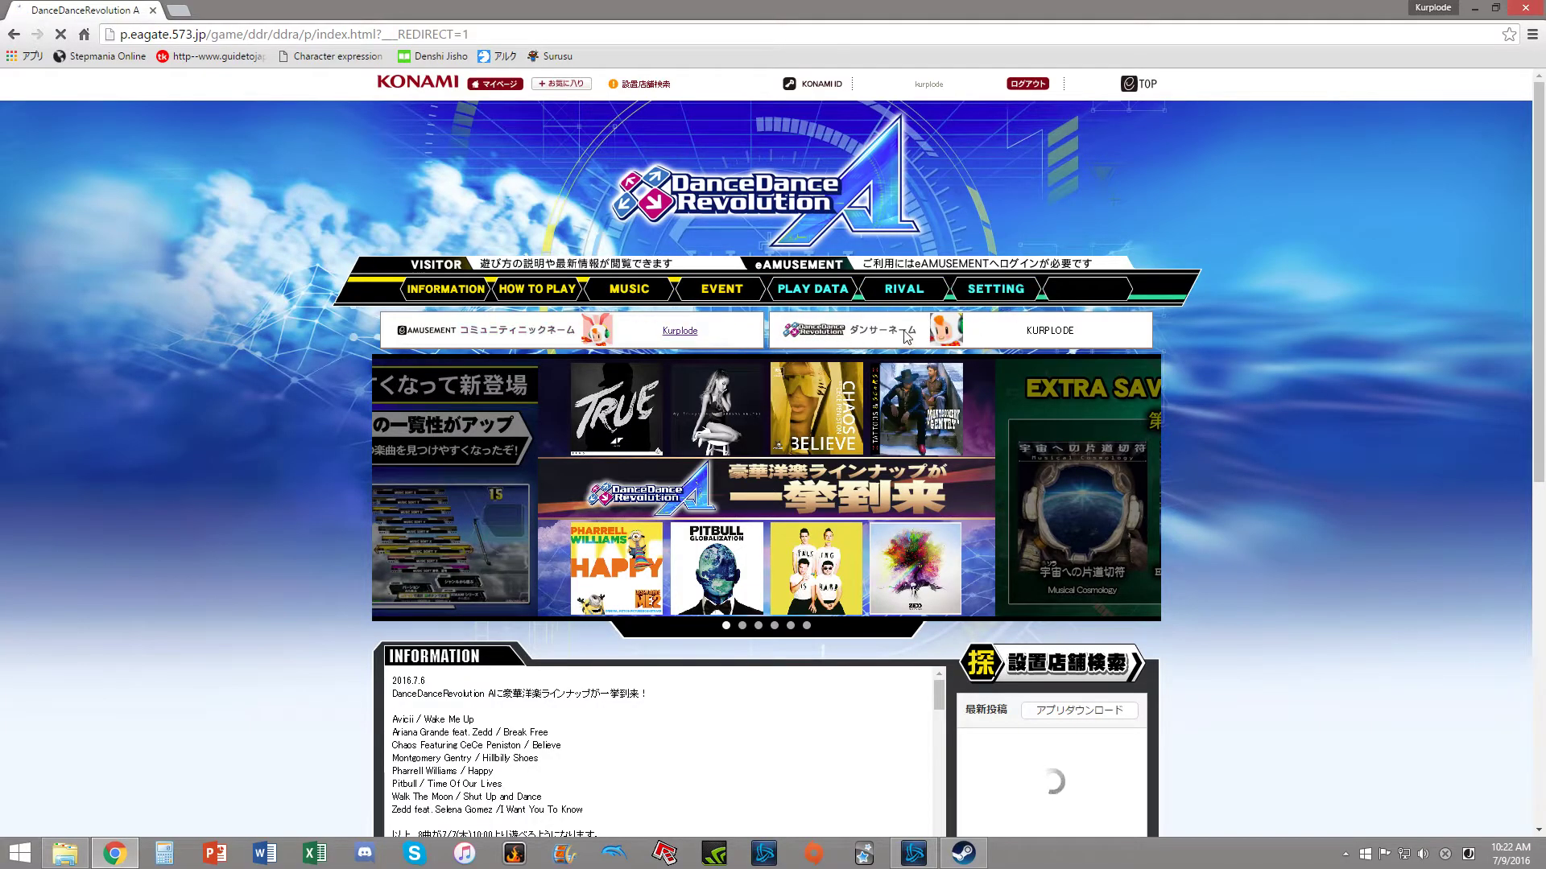
click(996, 290)
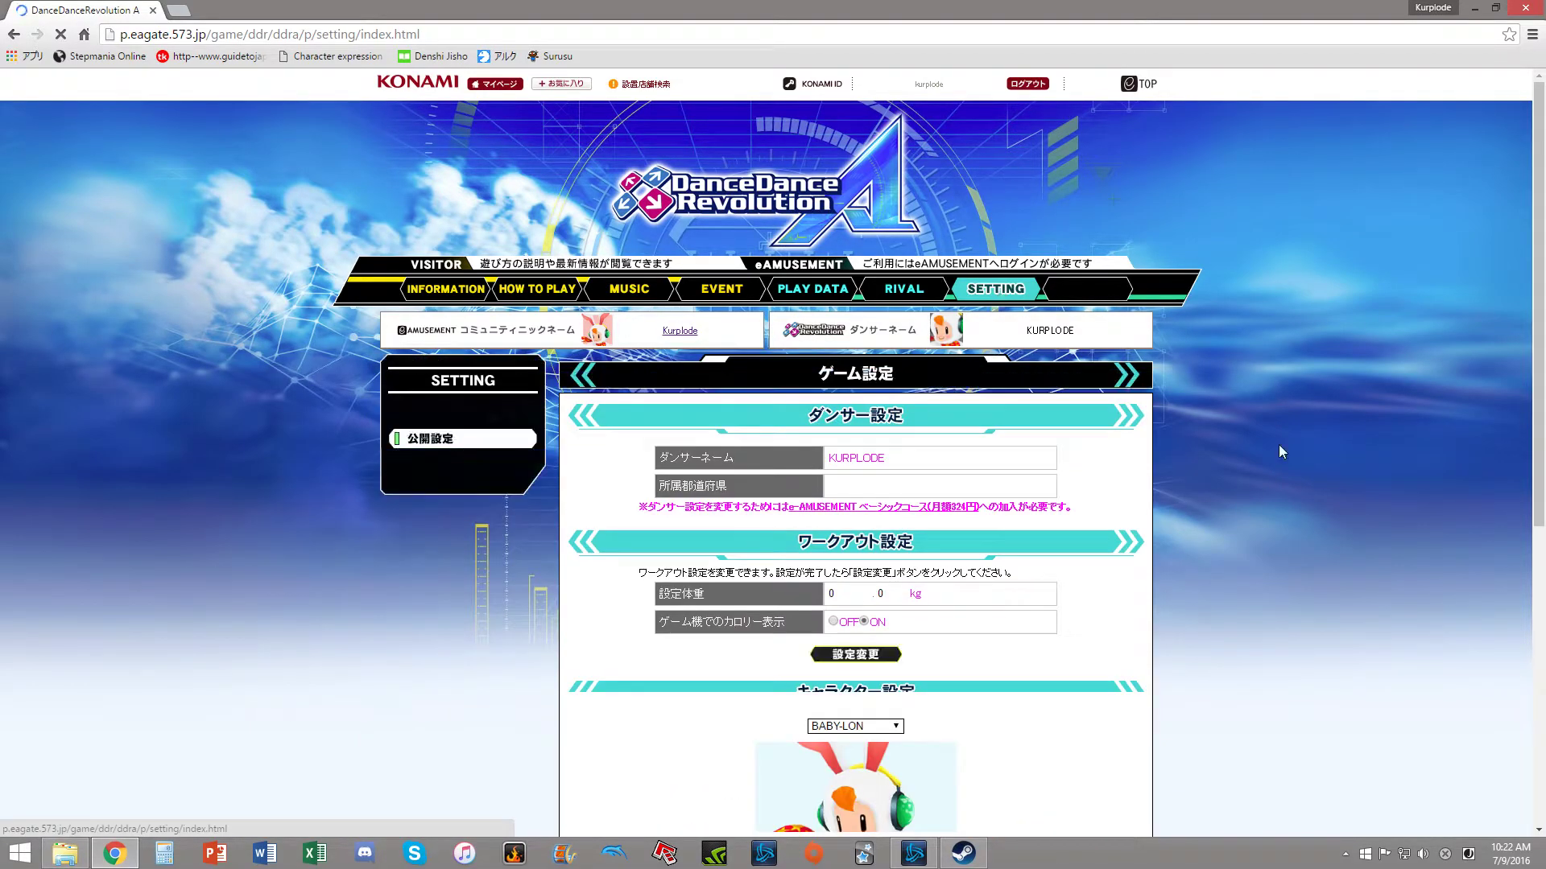
scroll(1282, 453, down, 1)
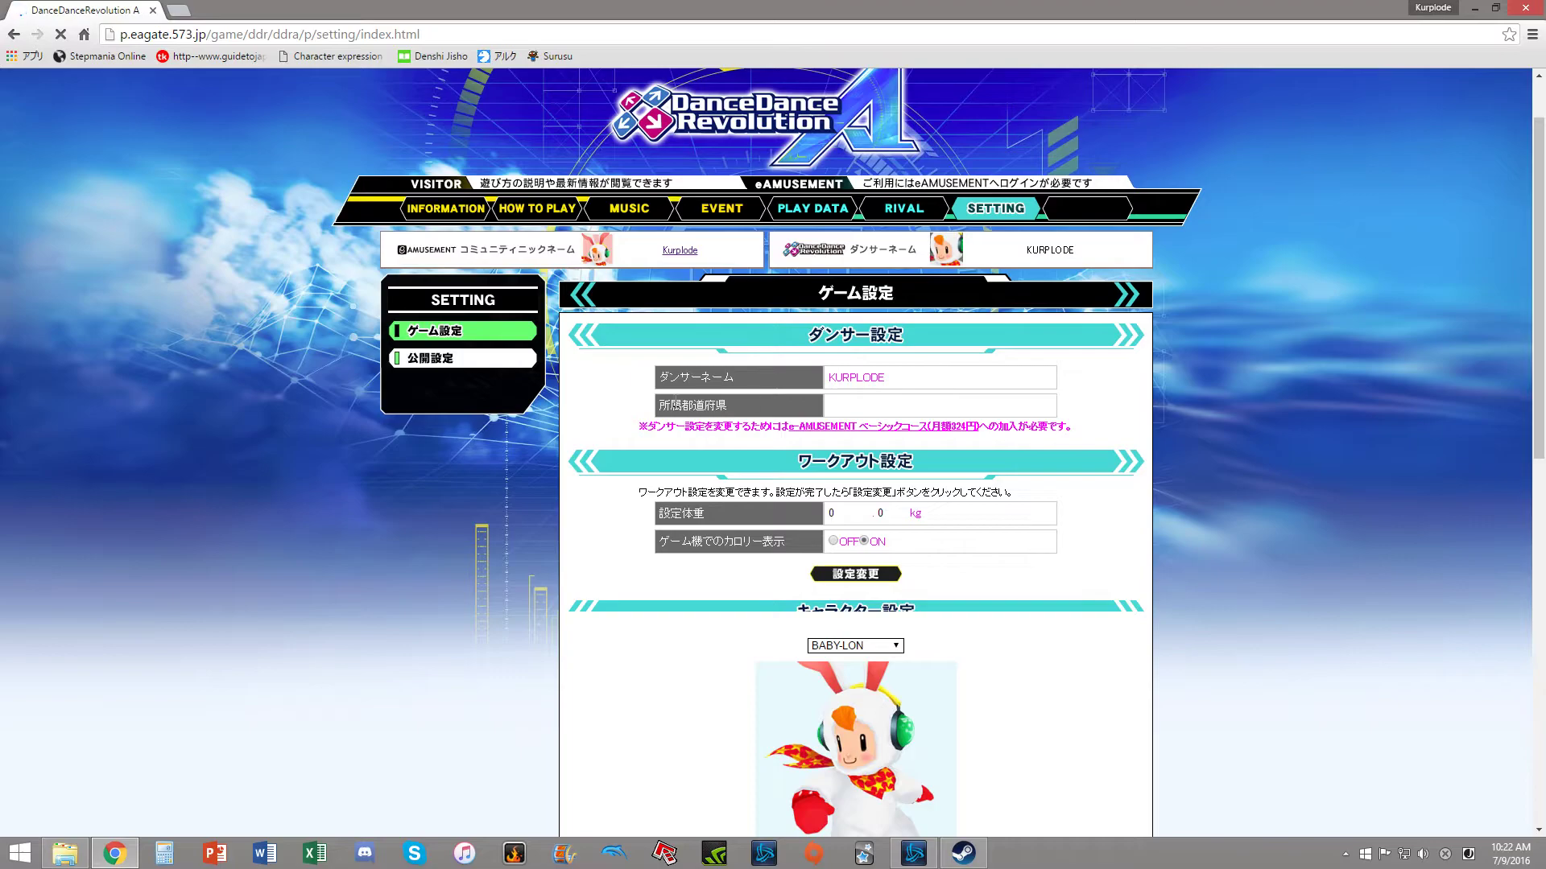
scroll(910, 447, down, 2)
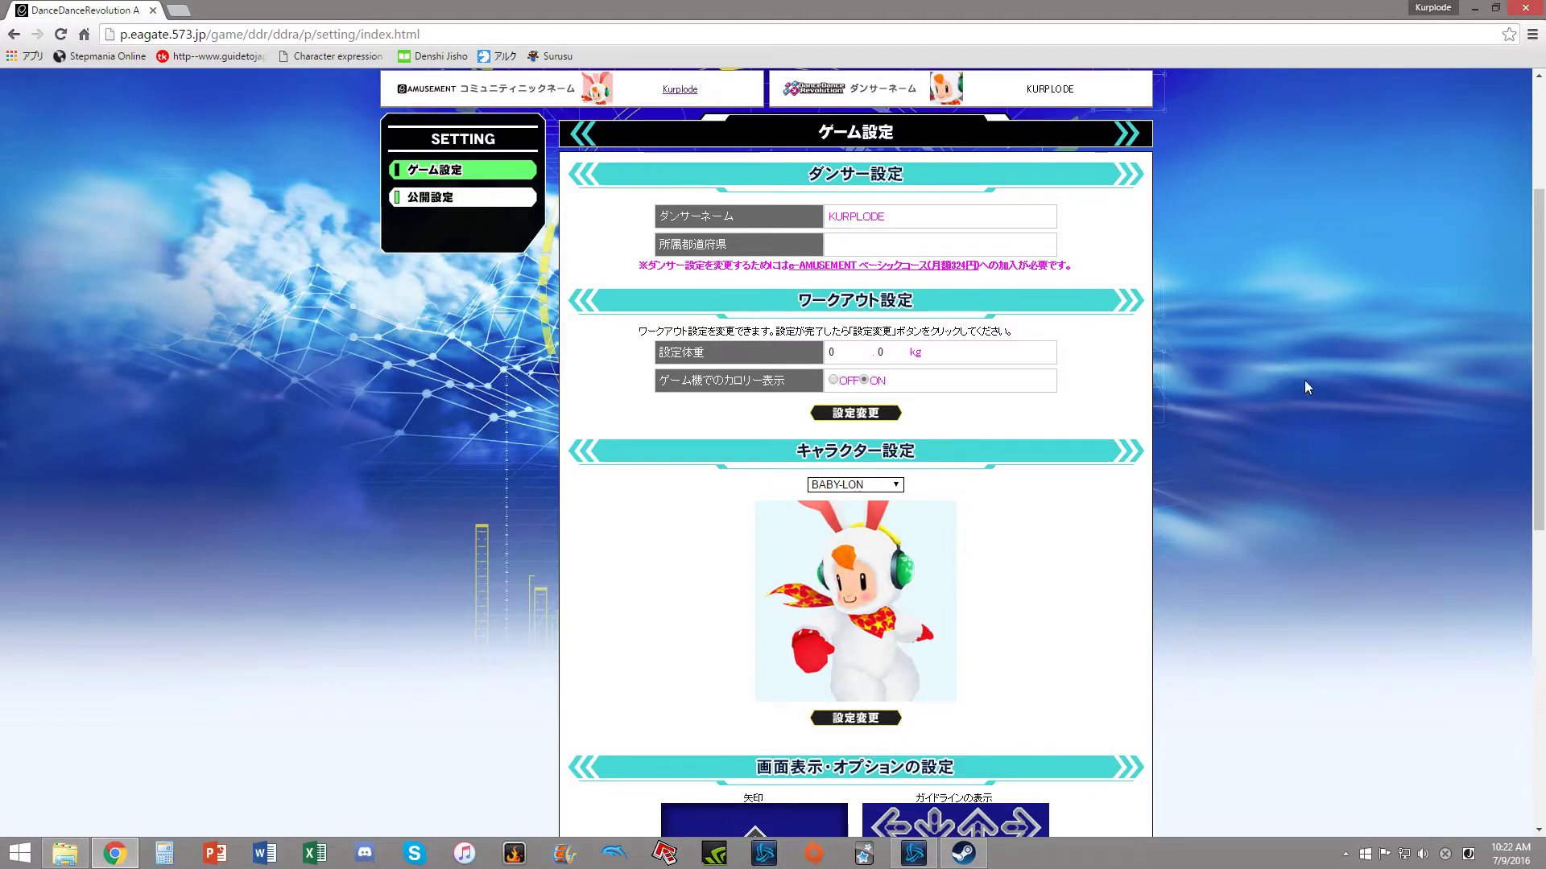
triple_click(678, 274)
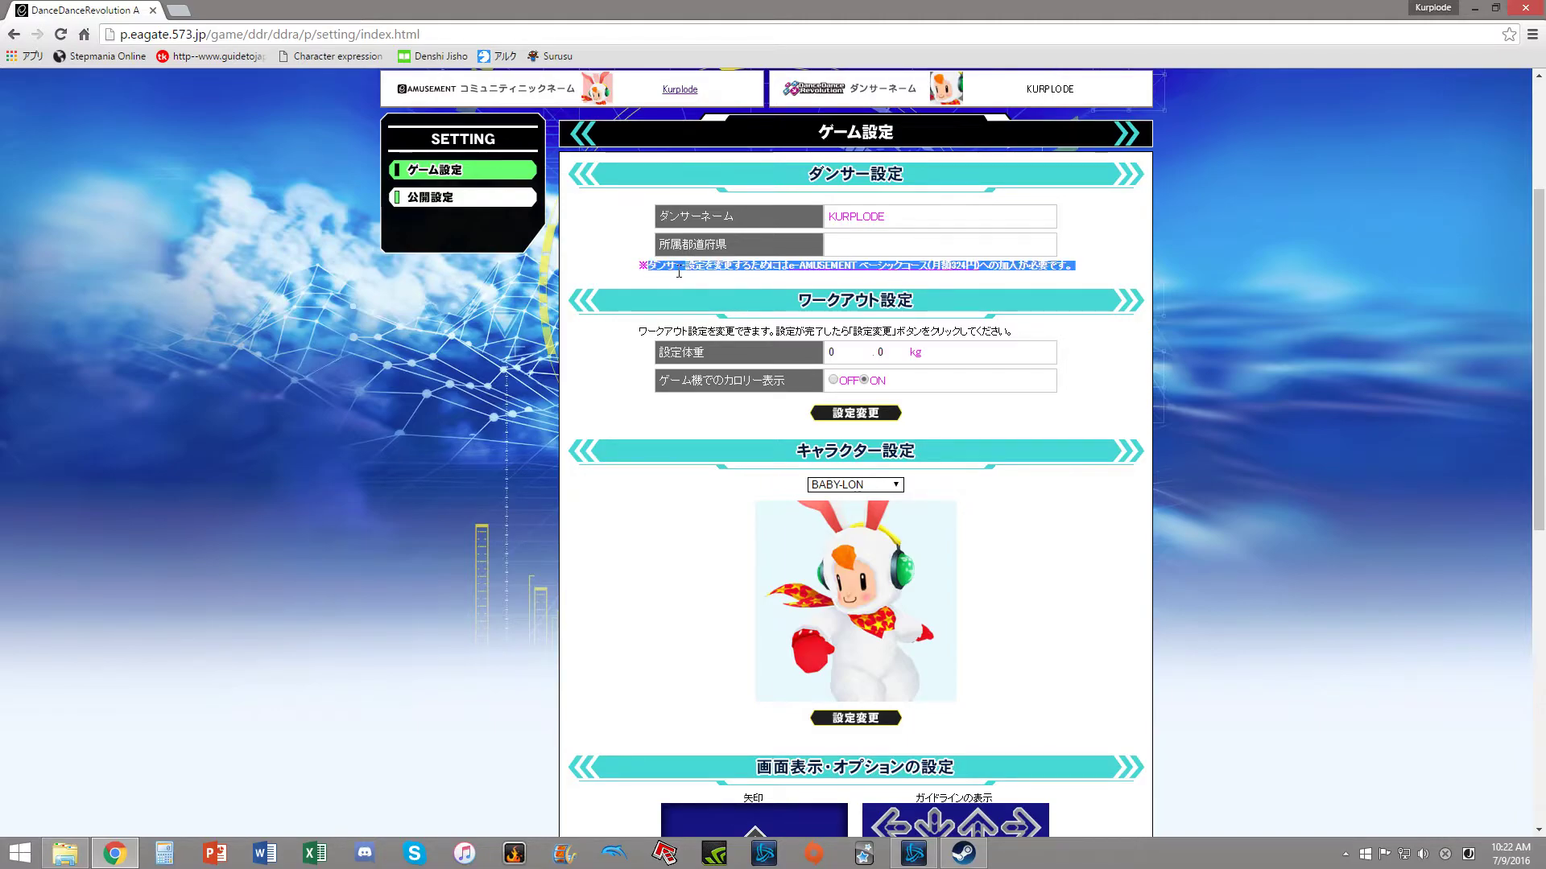
drag(679, 273, 724, 310)
drag(644, 266, 805, 310)
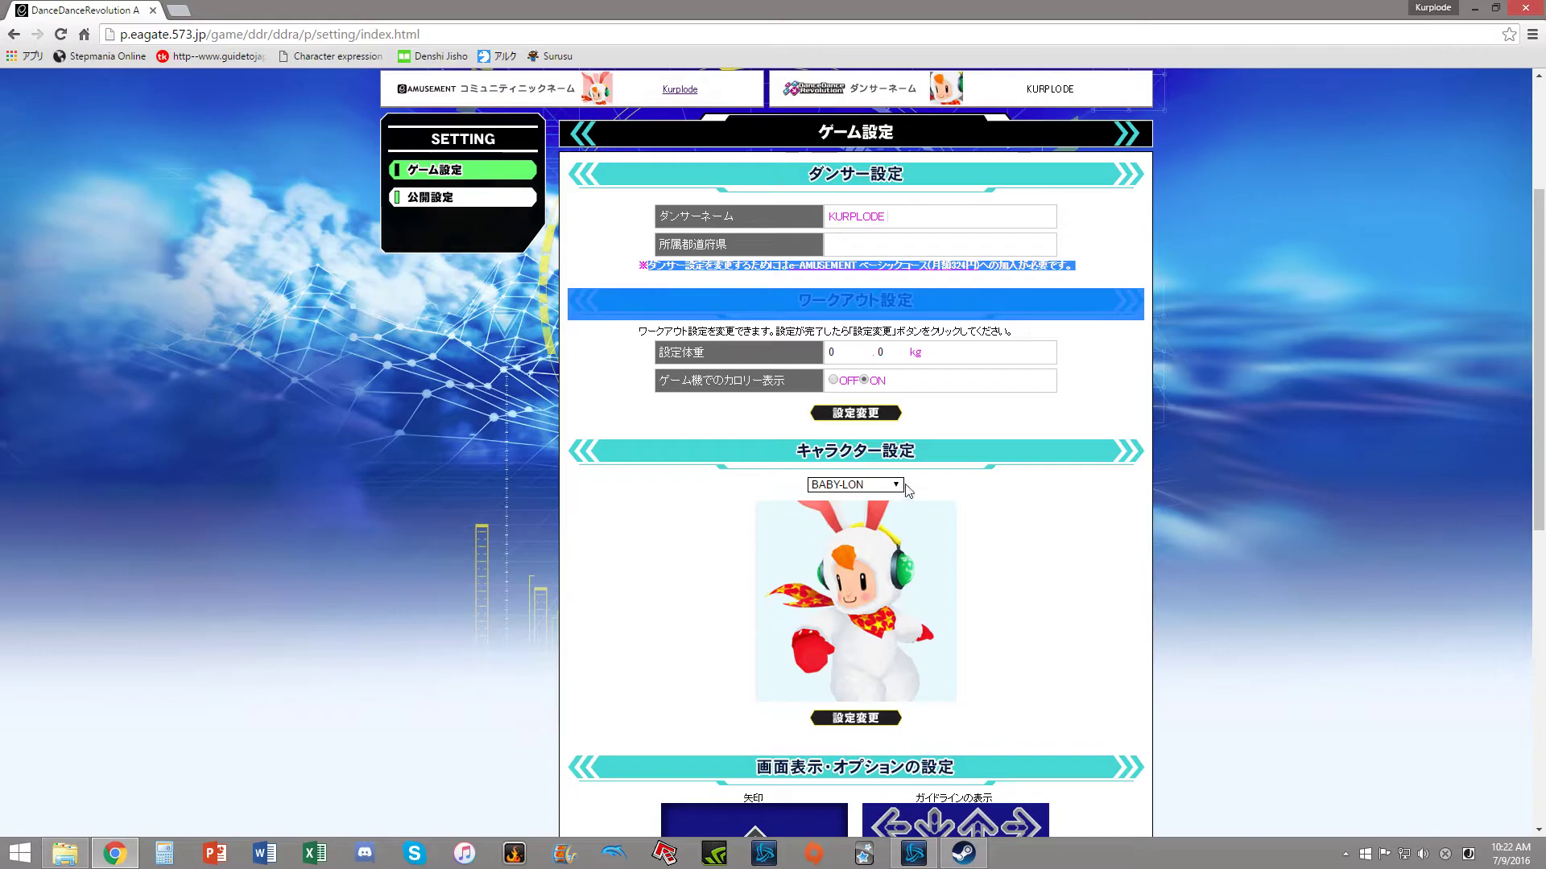
click(671, 255)
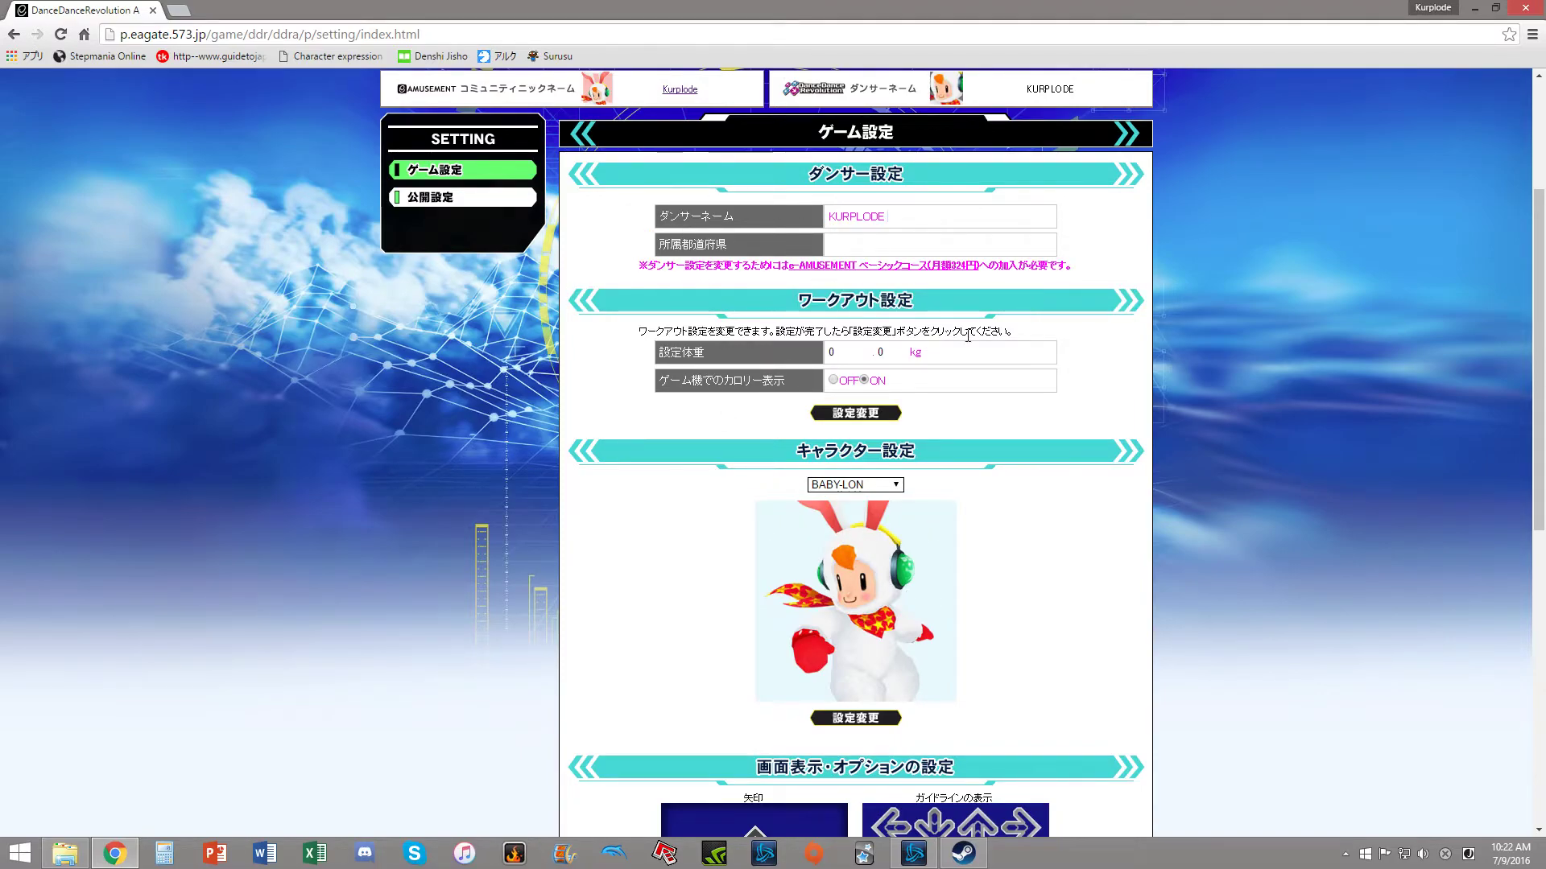
scroll(1094, 403, down, 1)
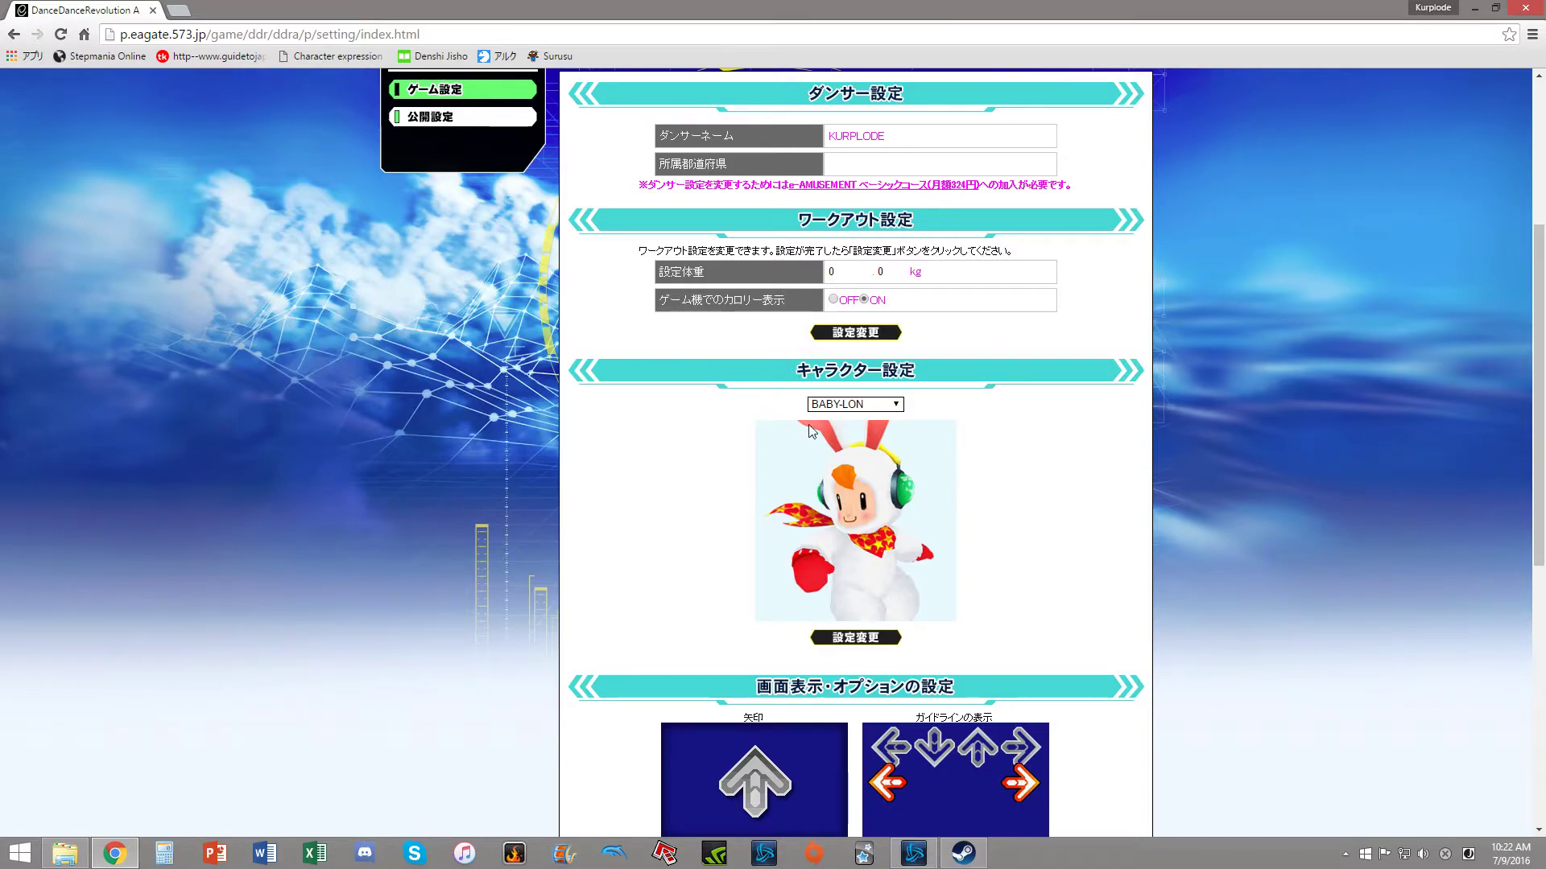
scroll(949, 451, down, 2)
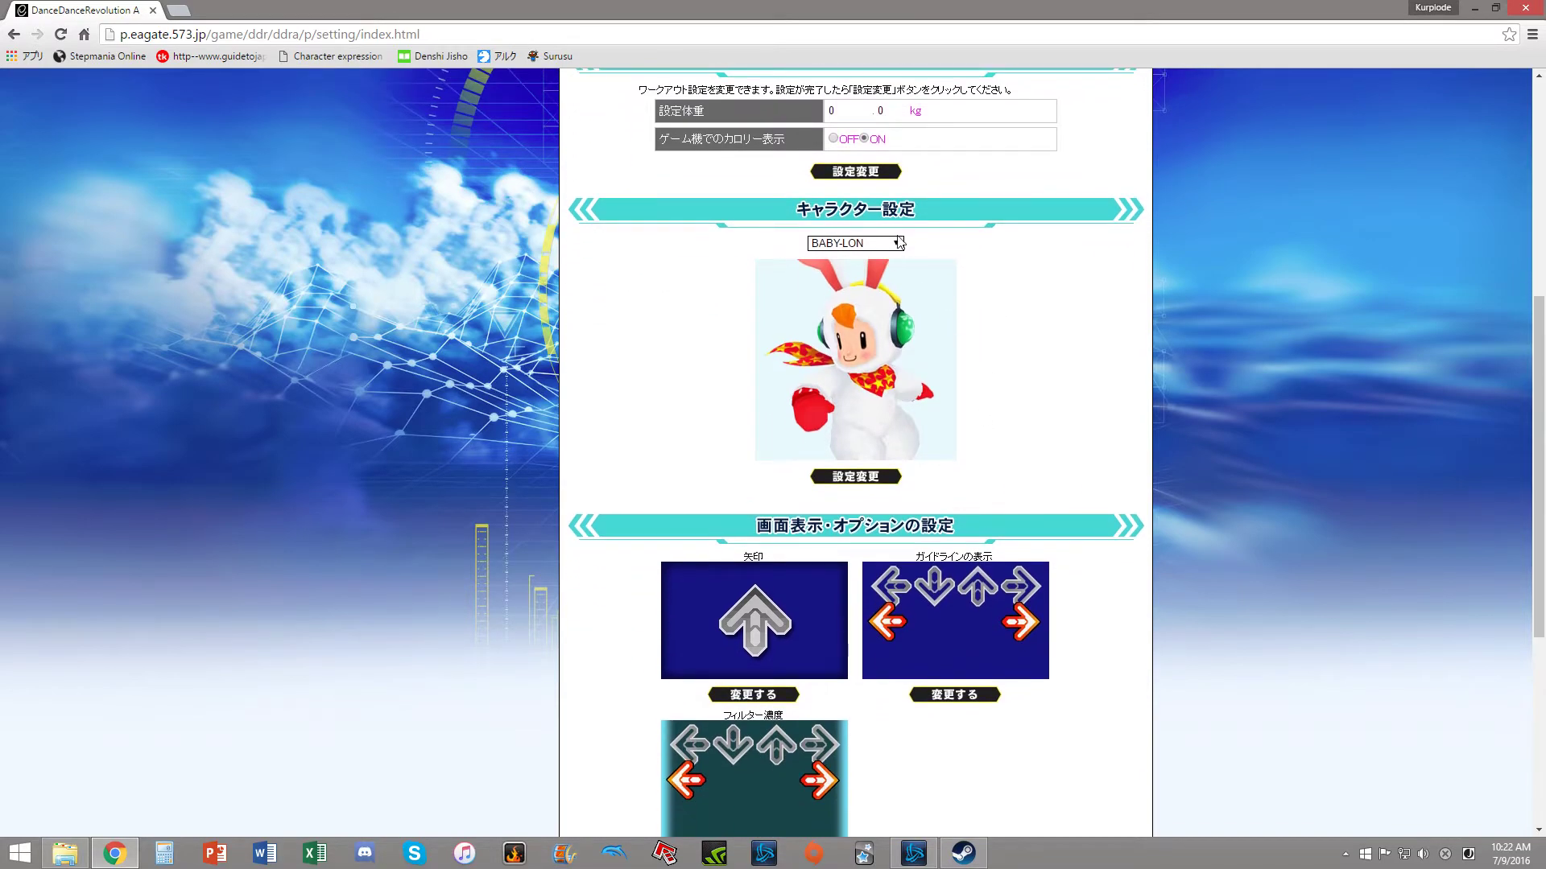
click(899, 245)
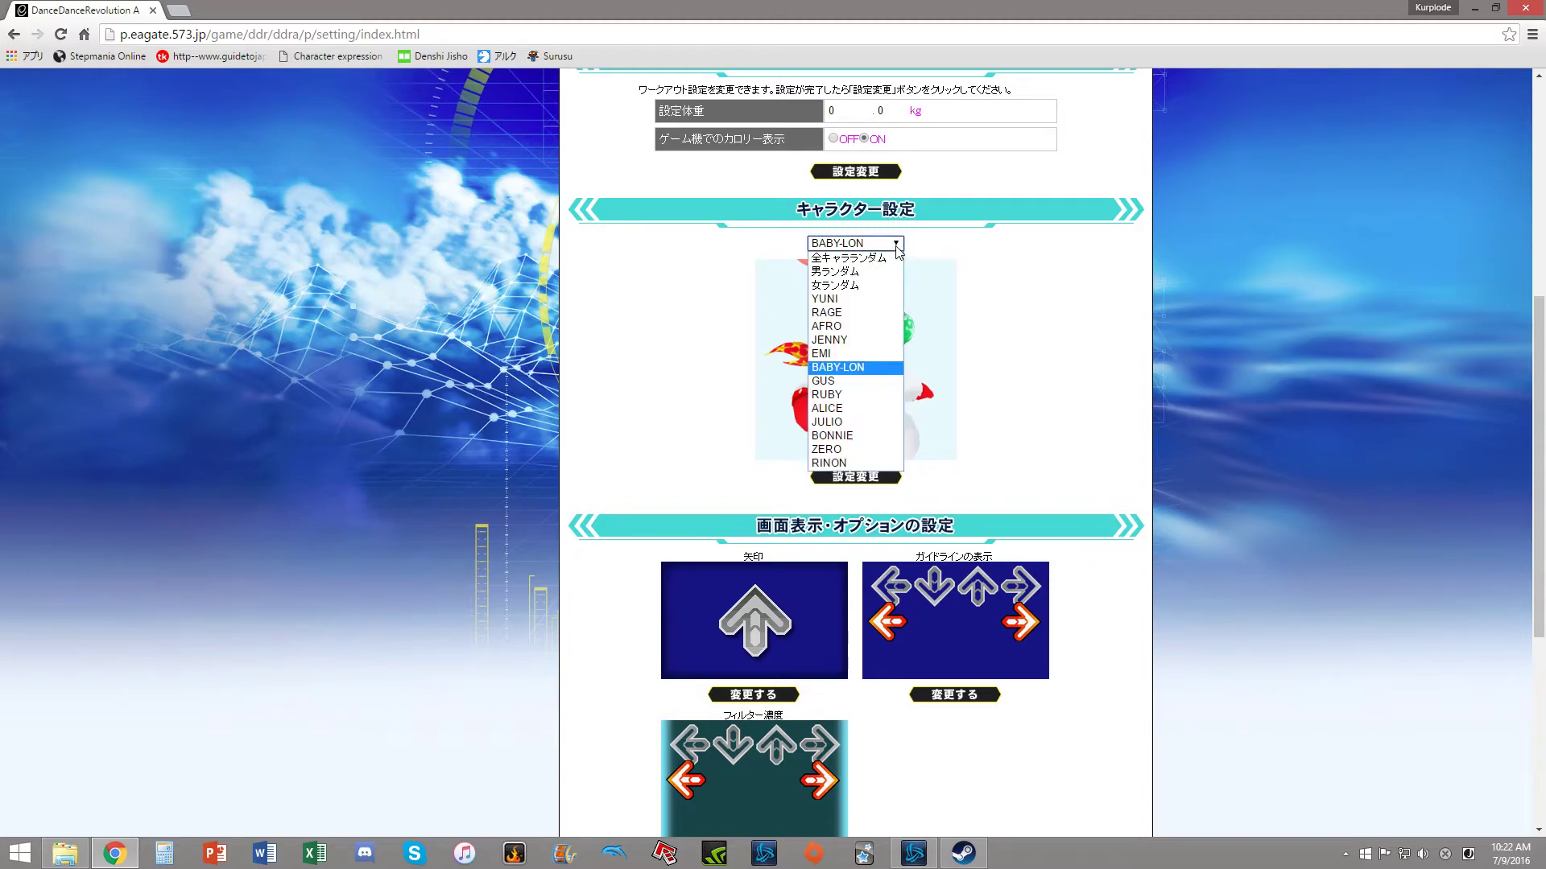
click(726, 256)
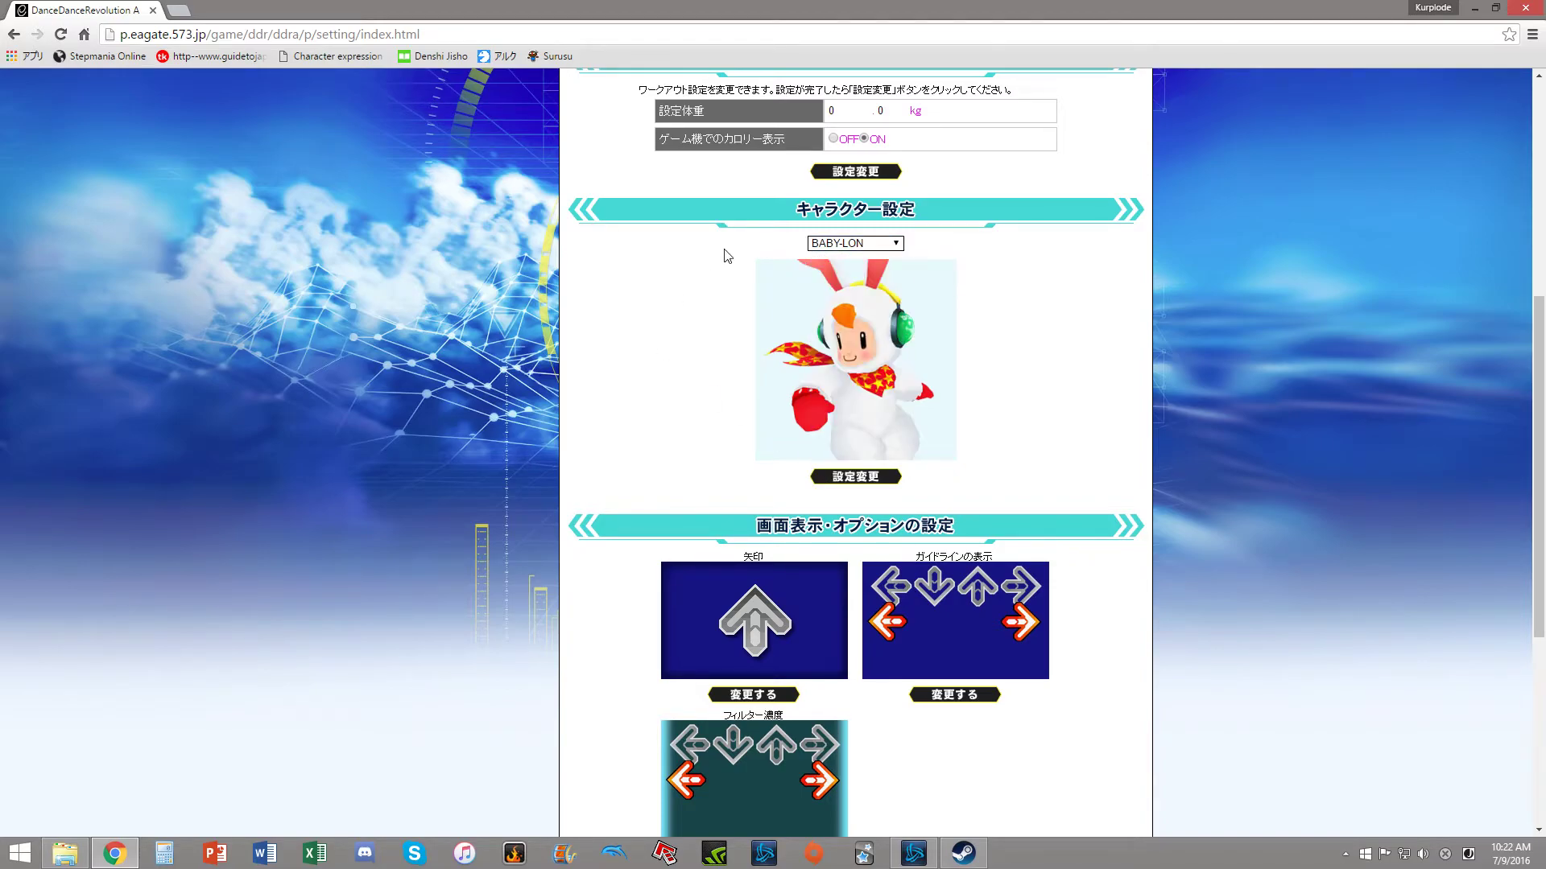
Step: Save the DDR A arrow type as NORMAL and return to the game settings page
scroll(1019, 515, down, 4)
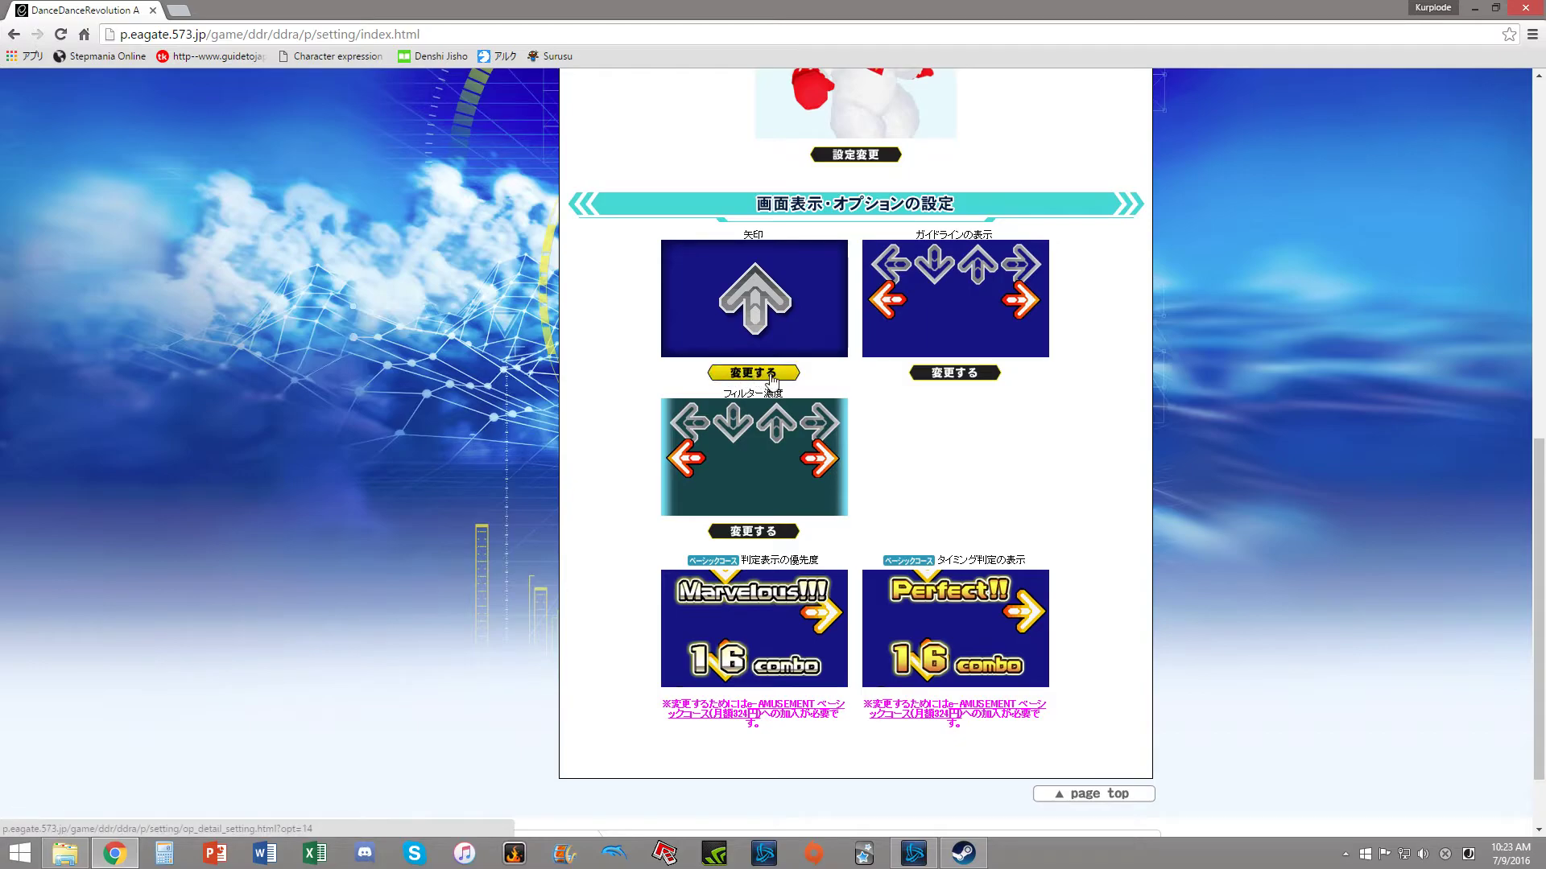
click(765, 375)
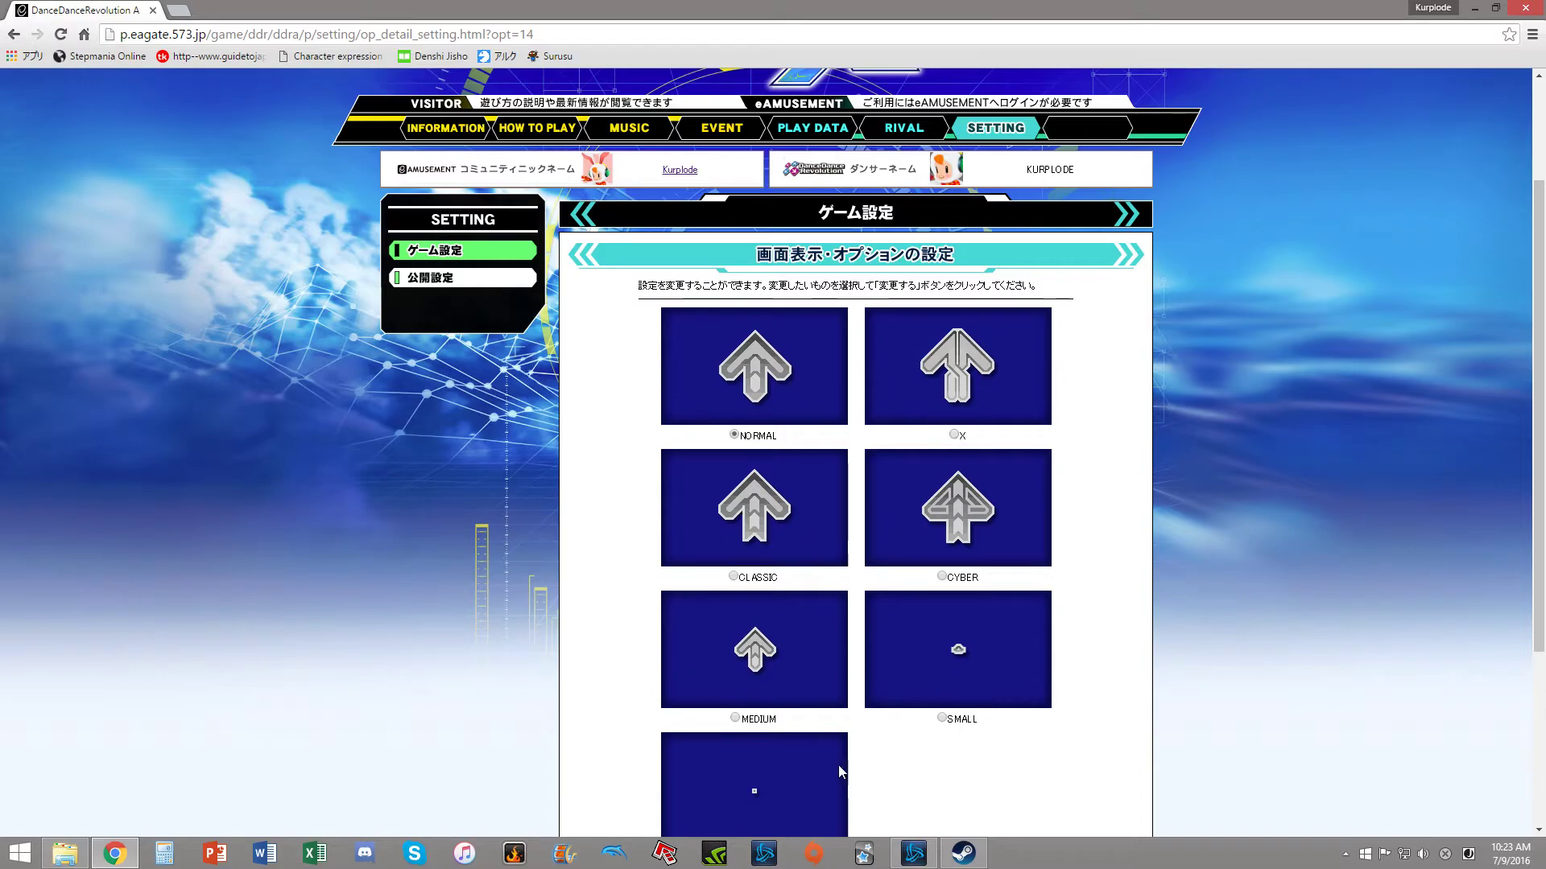
scroll(943, 584, down, 1)
scroll(943, 584, down, 3)
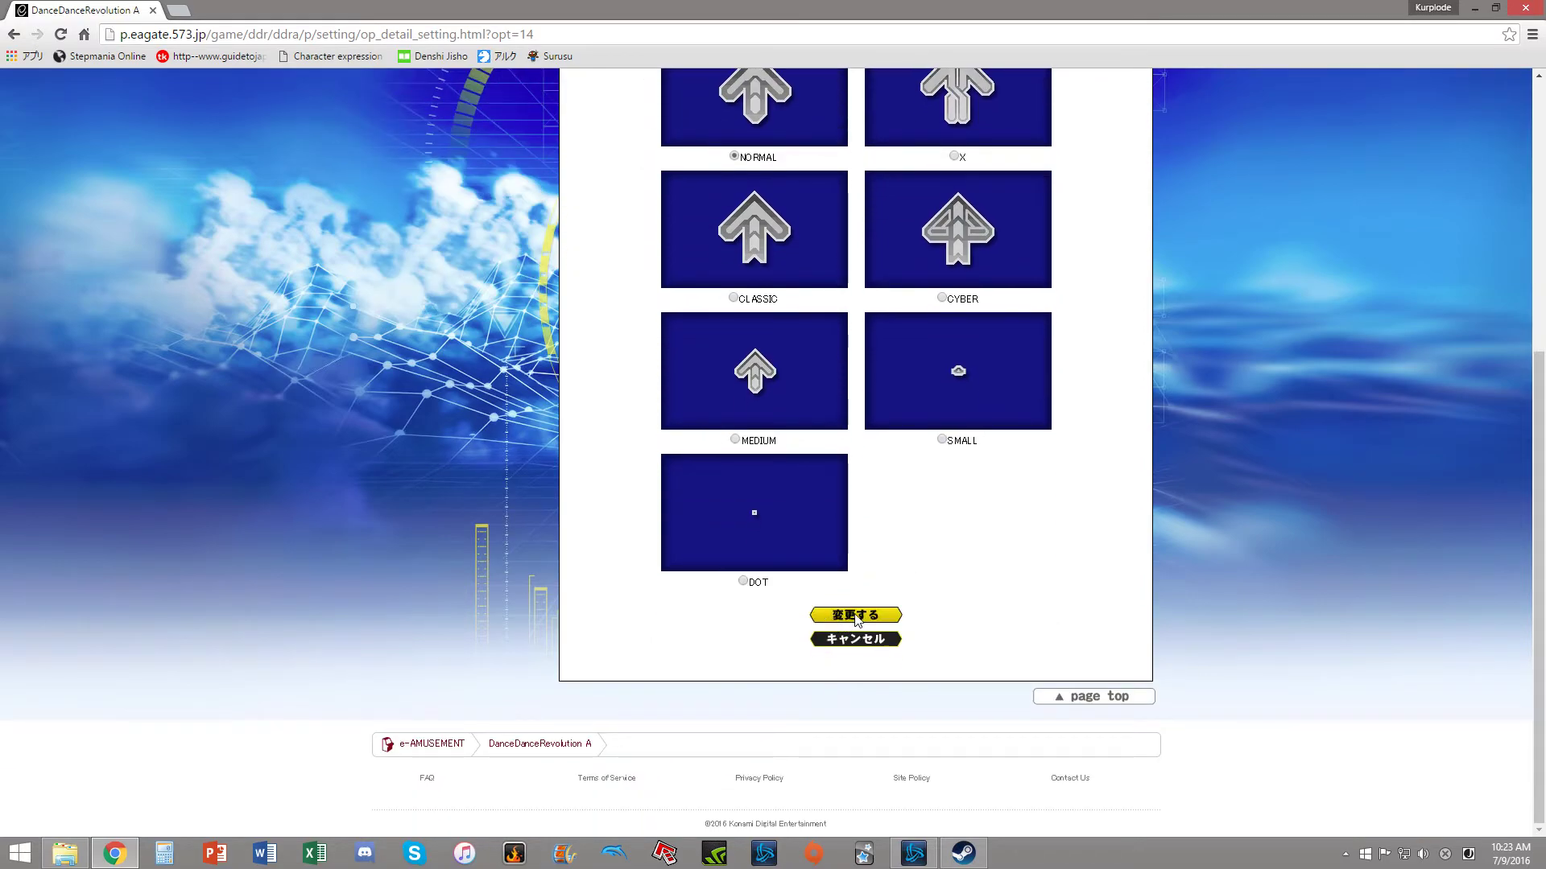
click(855, 616)
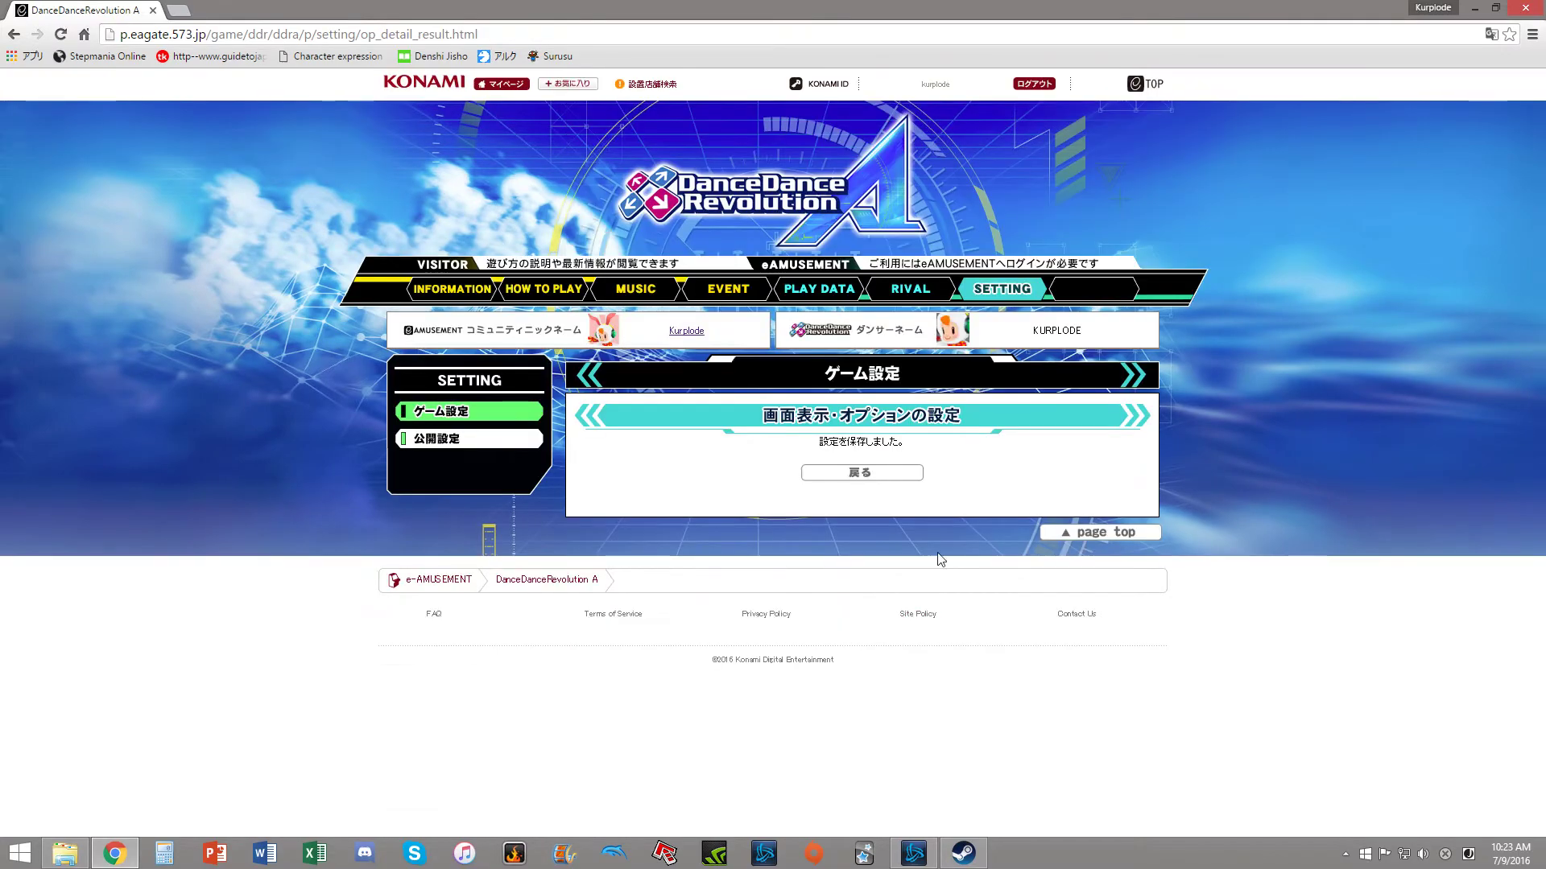
click(862, 480)
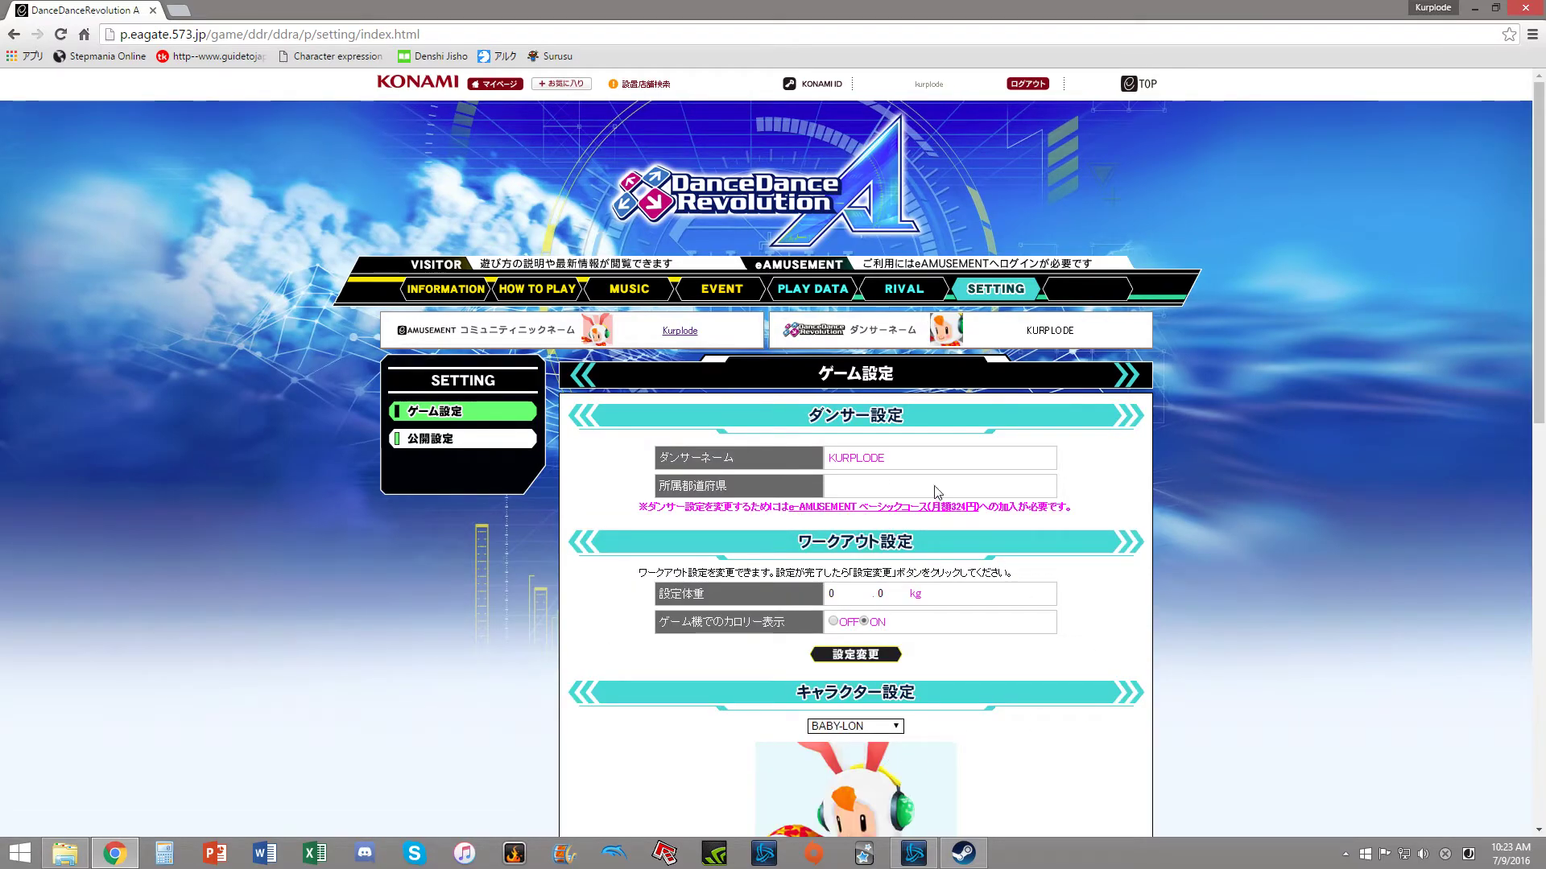
Step: Save the DDR A guideline display as OFF and return to the game settings page
scroll(938, 492, down, 10)
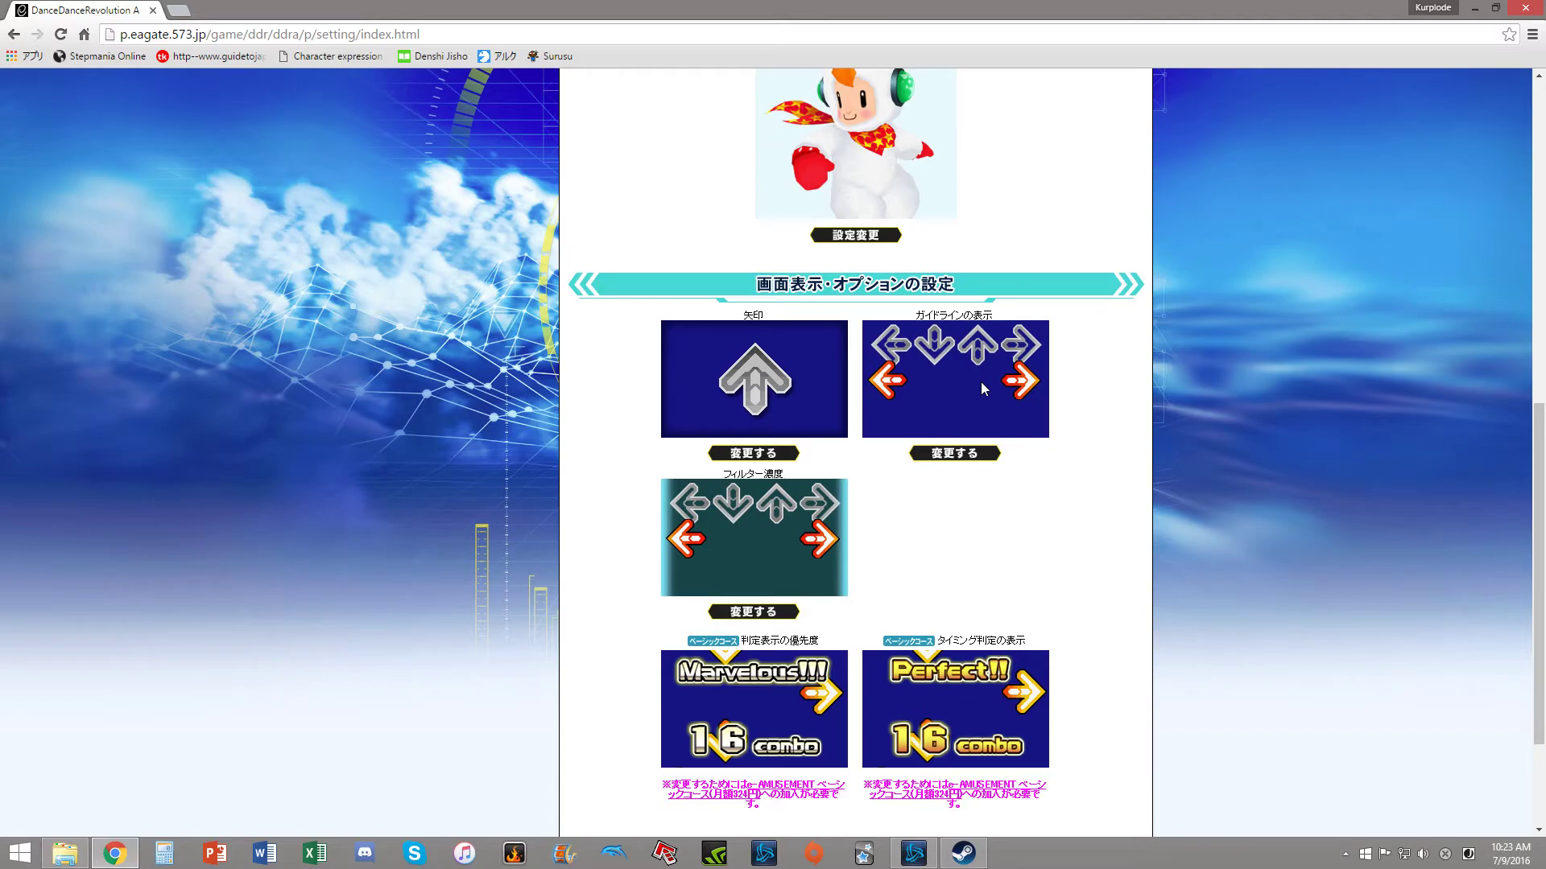
click(953, 456)
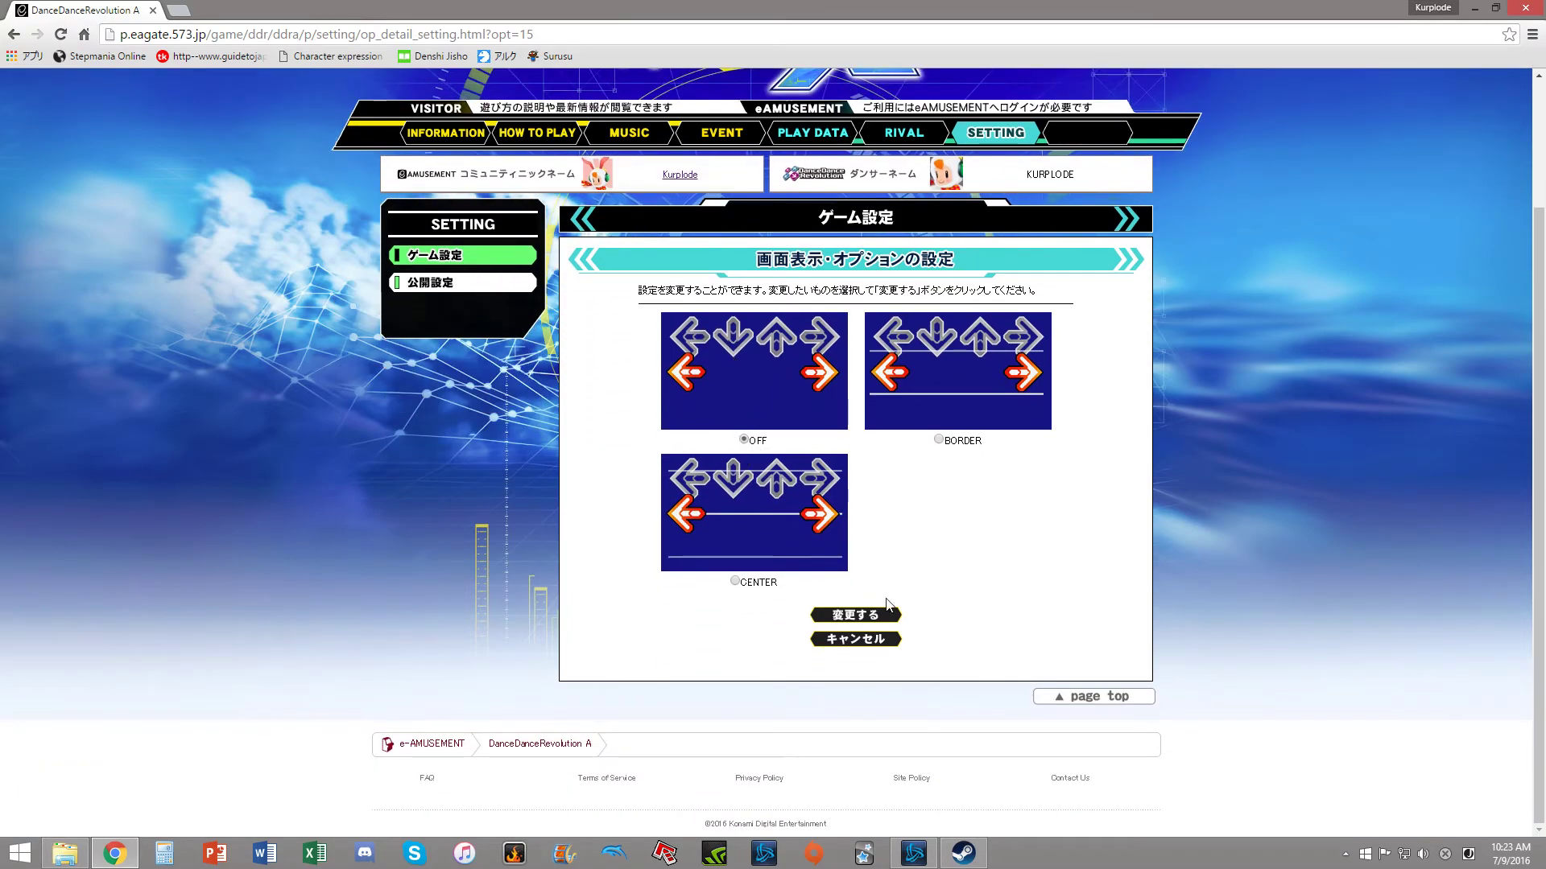
click(854, 617)
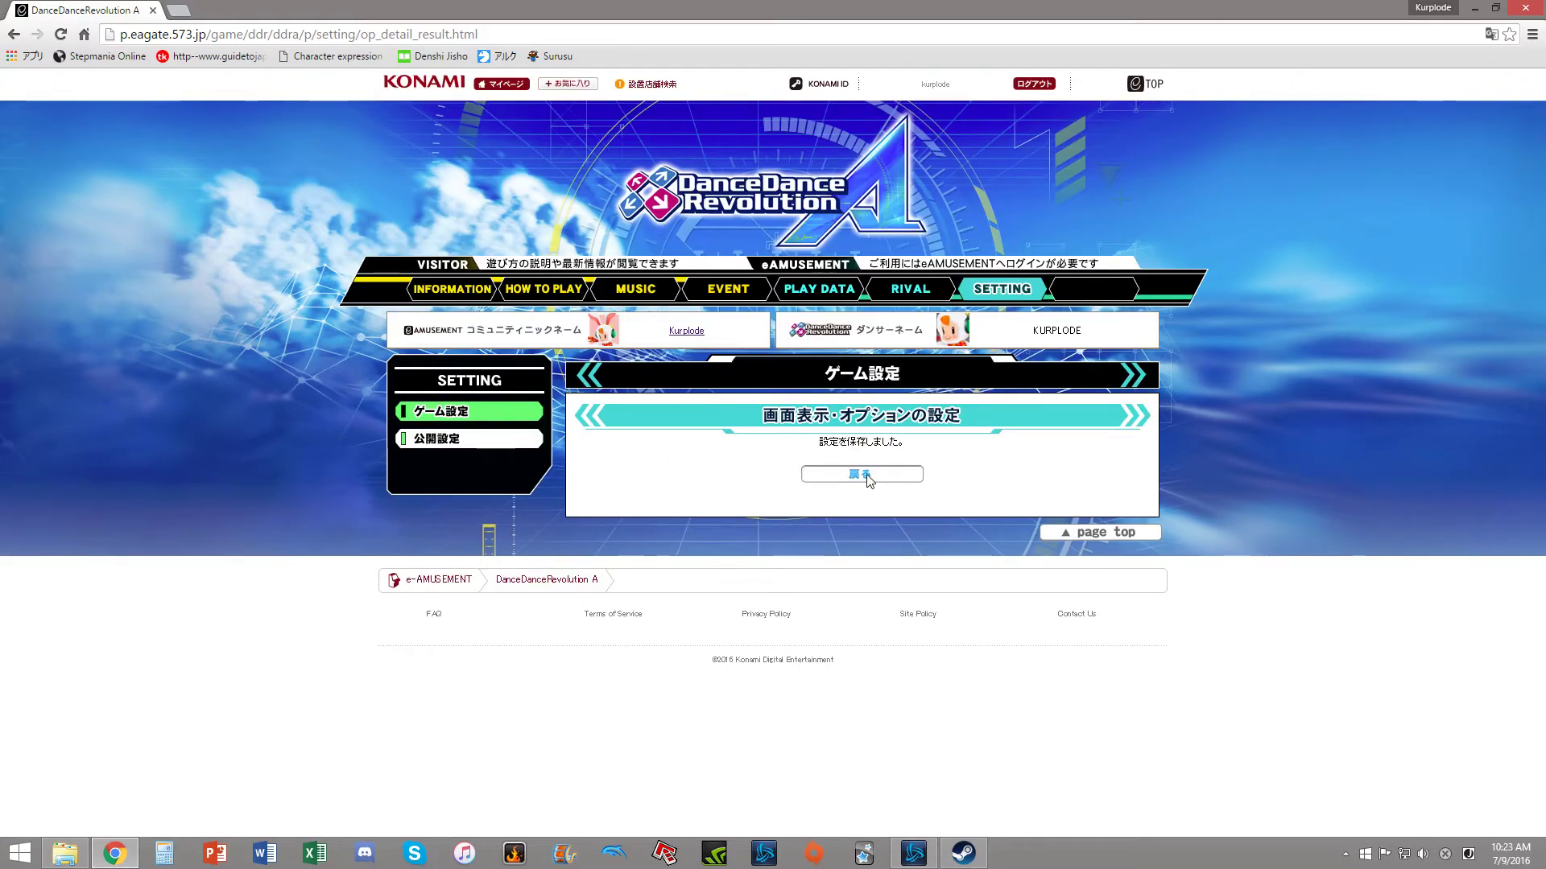
click(868, 480)
Step: Save the DDR A screen filter density as DARKEST, confirm the saved message, and go back
scroll(886, 559, down, 4)
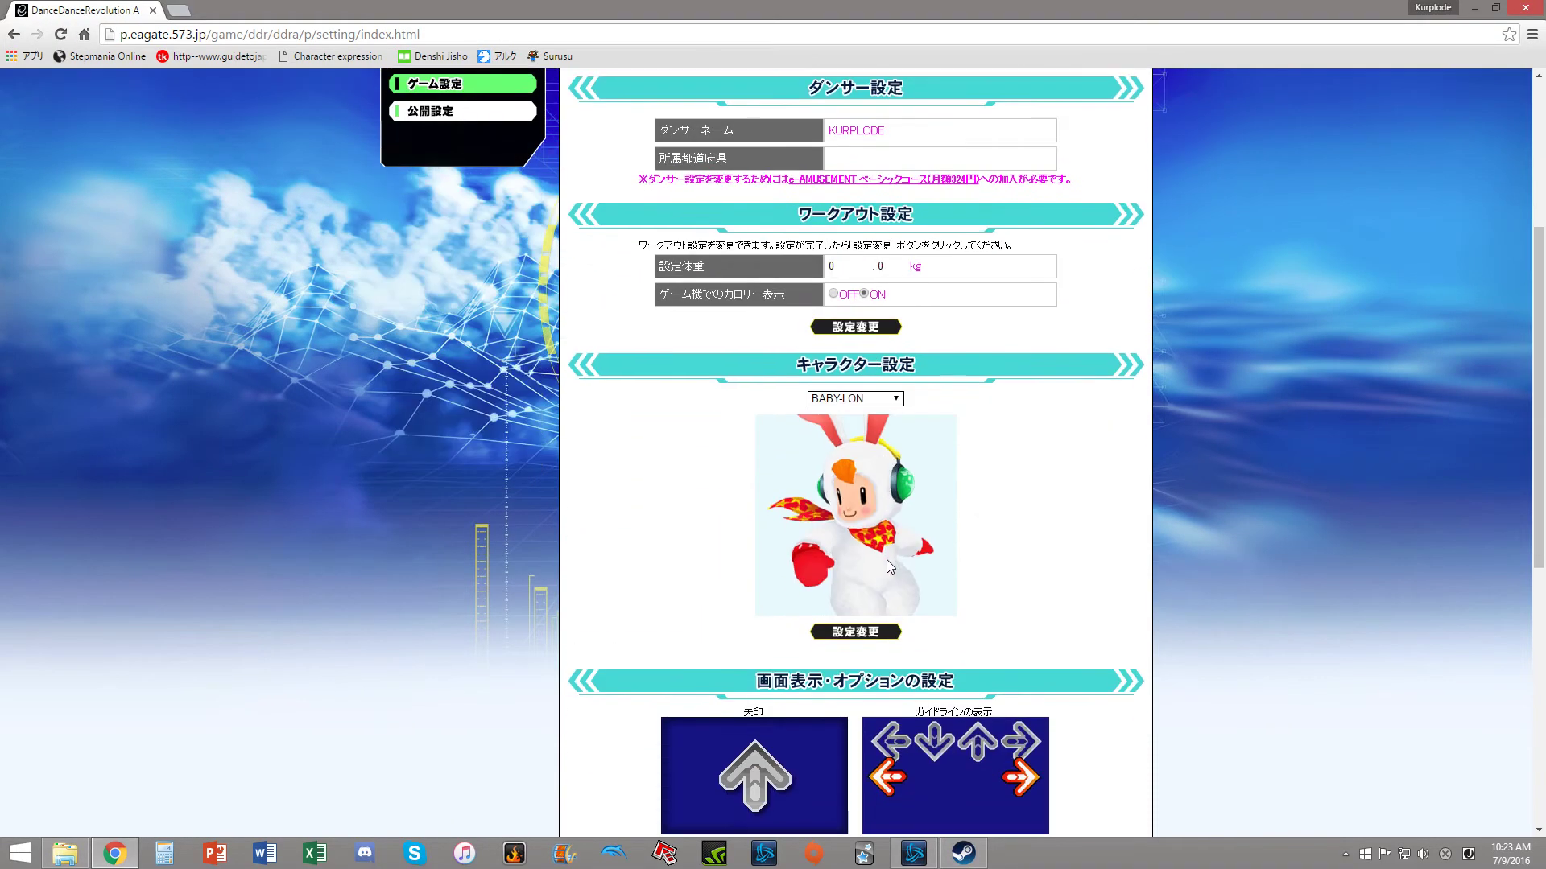
scroll(886, 559, down, 7)
scroll(878, 564, up, 2)
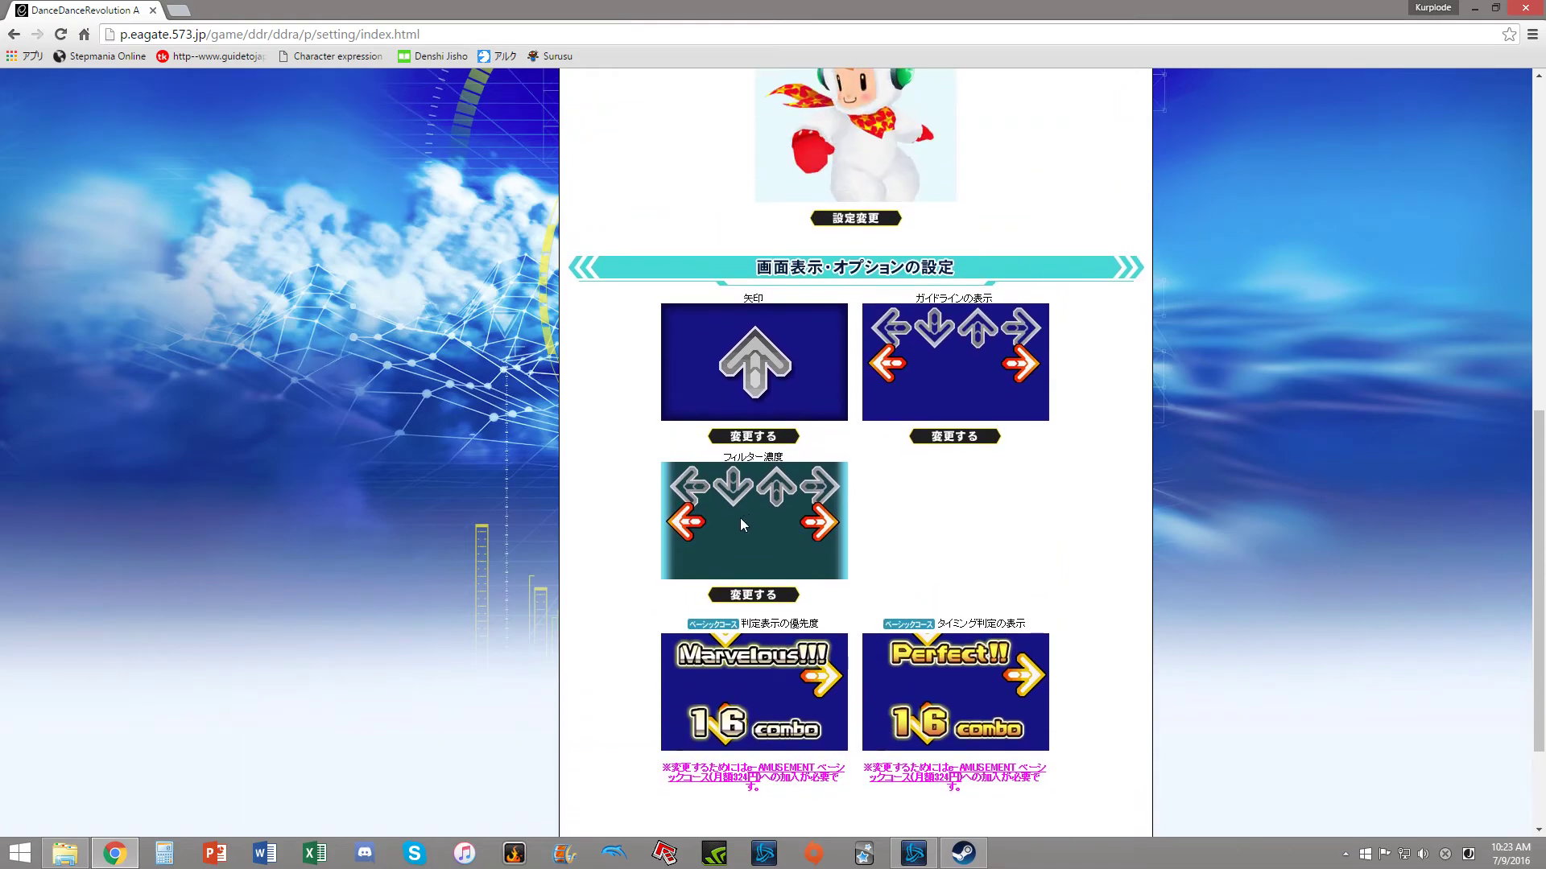
click(761, 596)
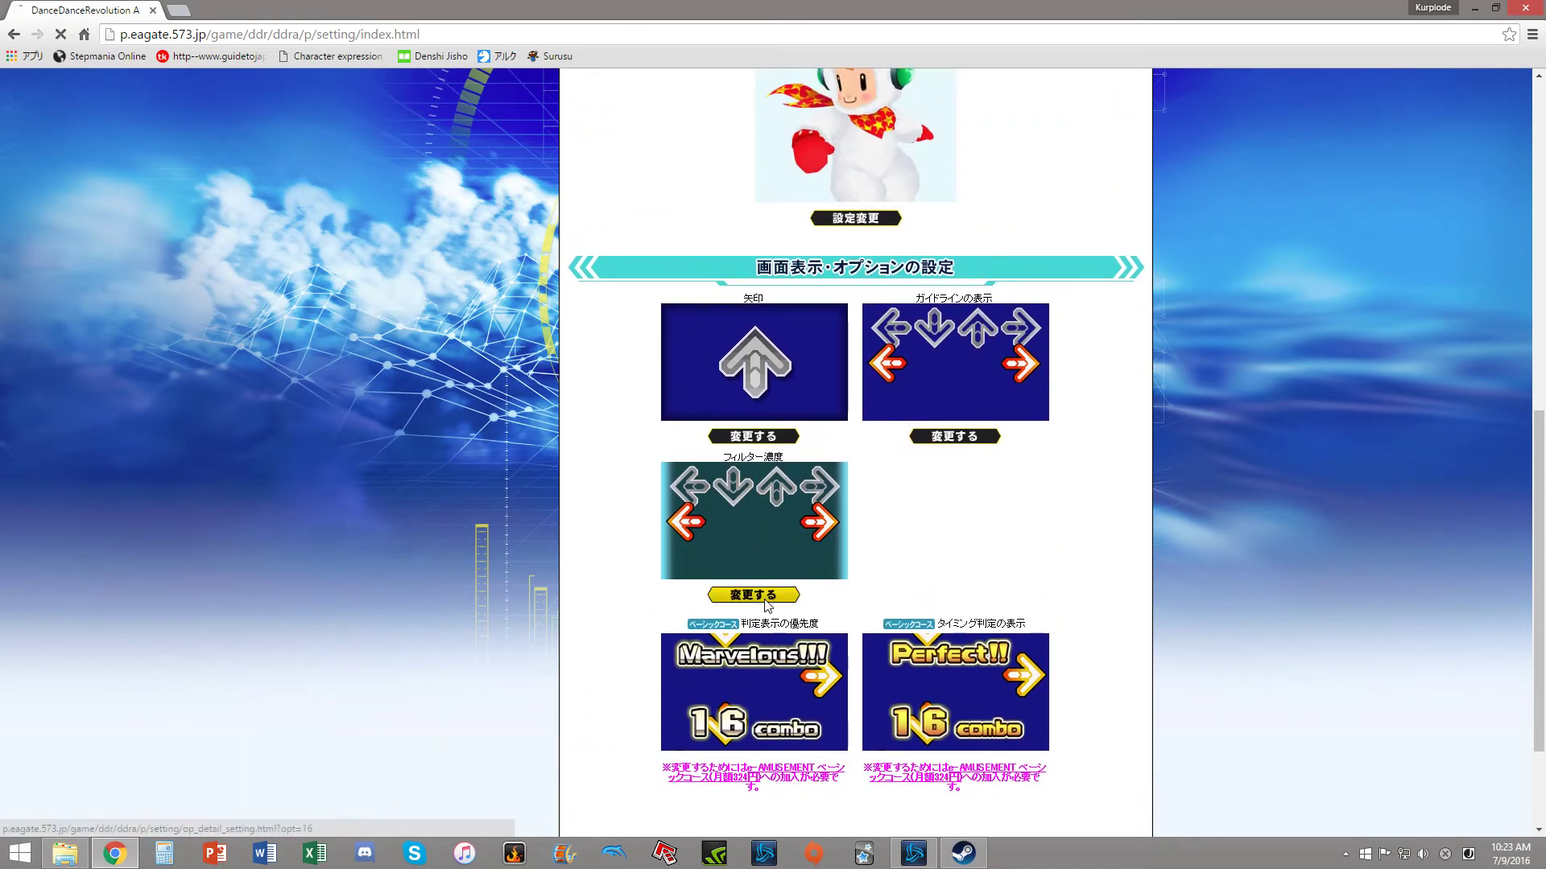
scroll(771, 544, down, 2)
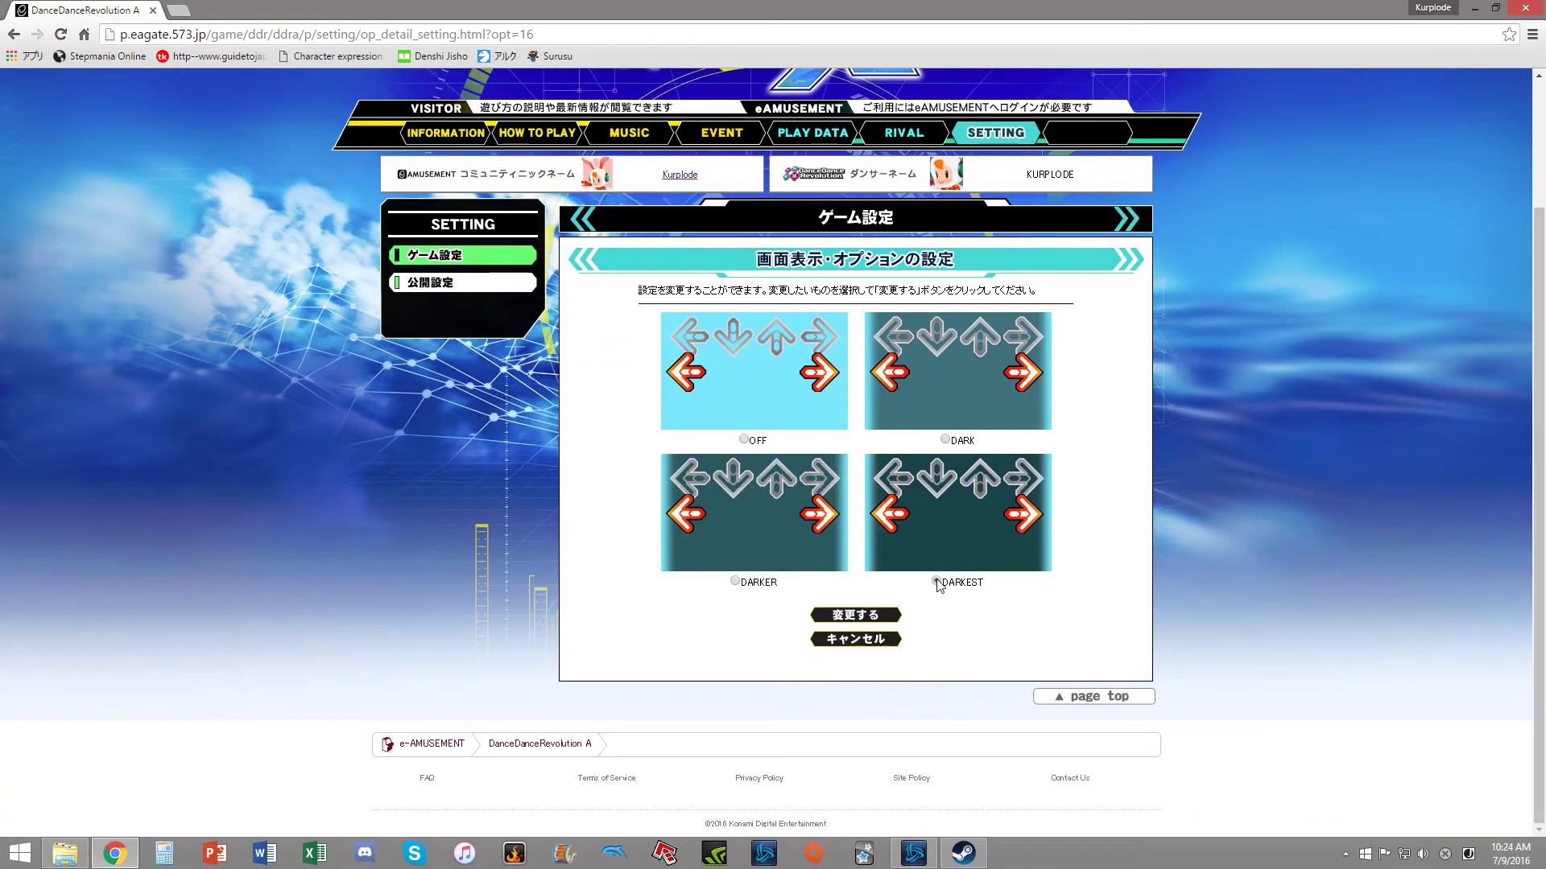
click(861, 617)
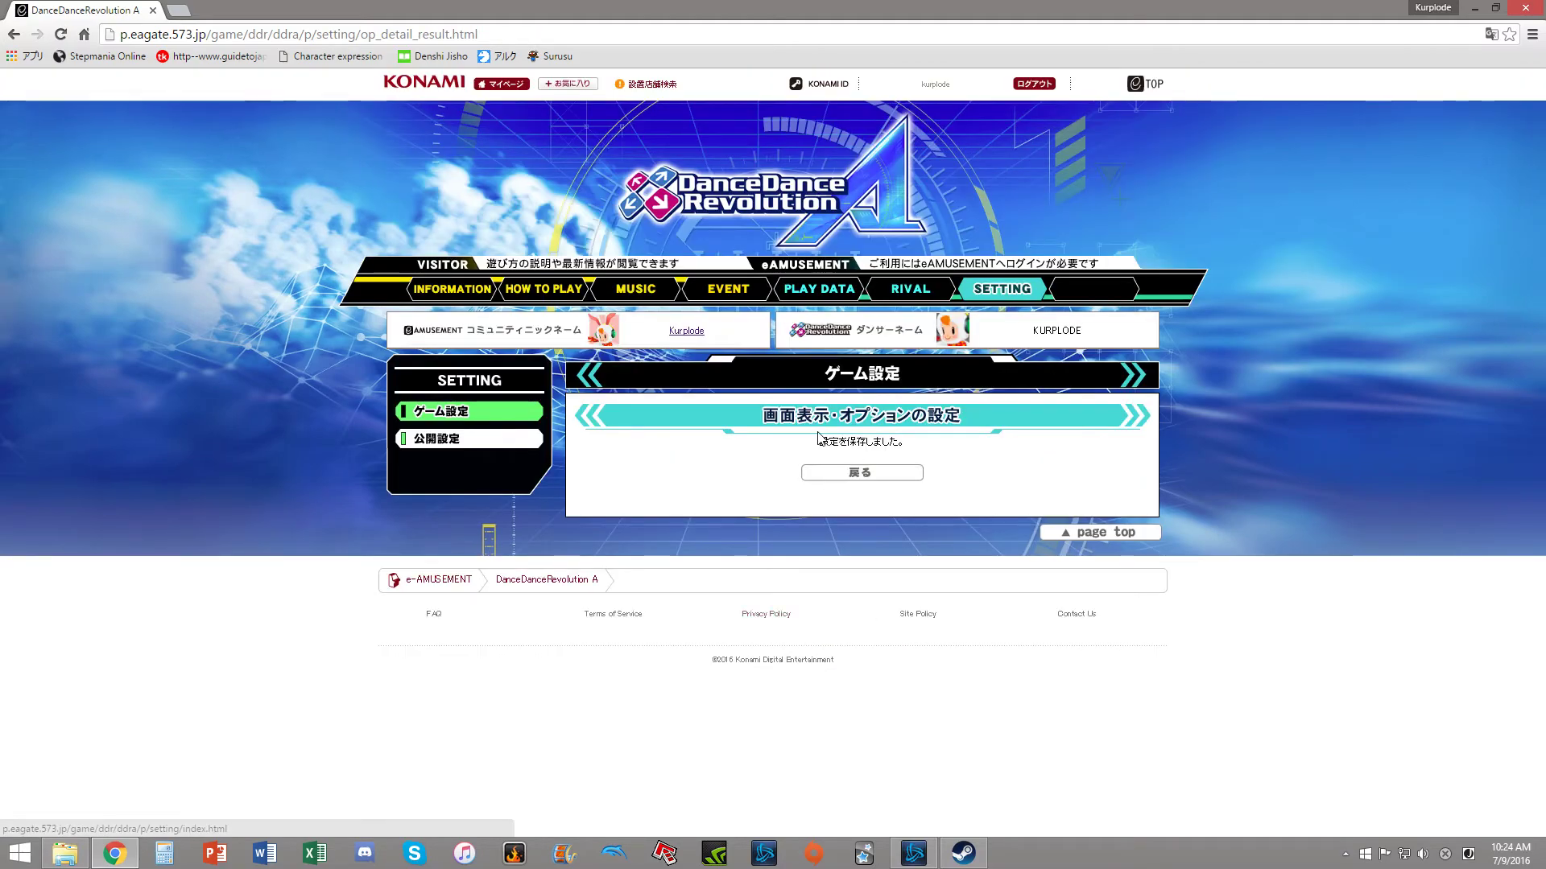
drag(823, 441, 897, 444)
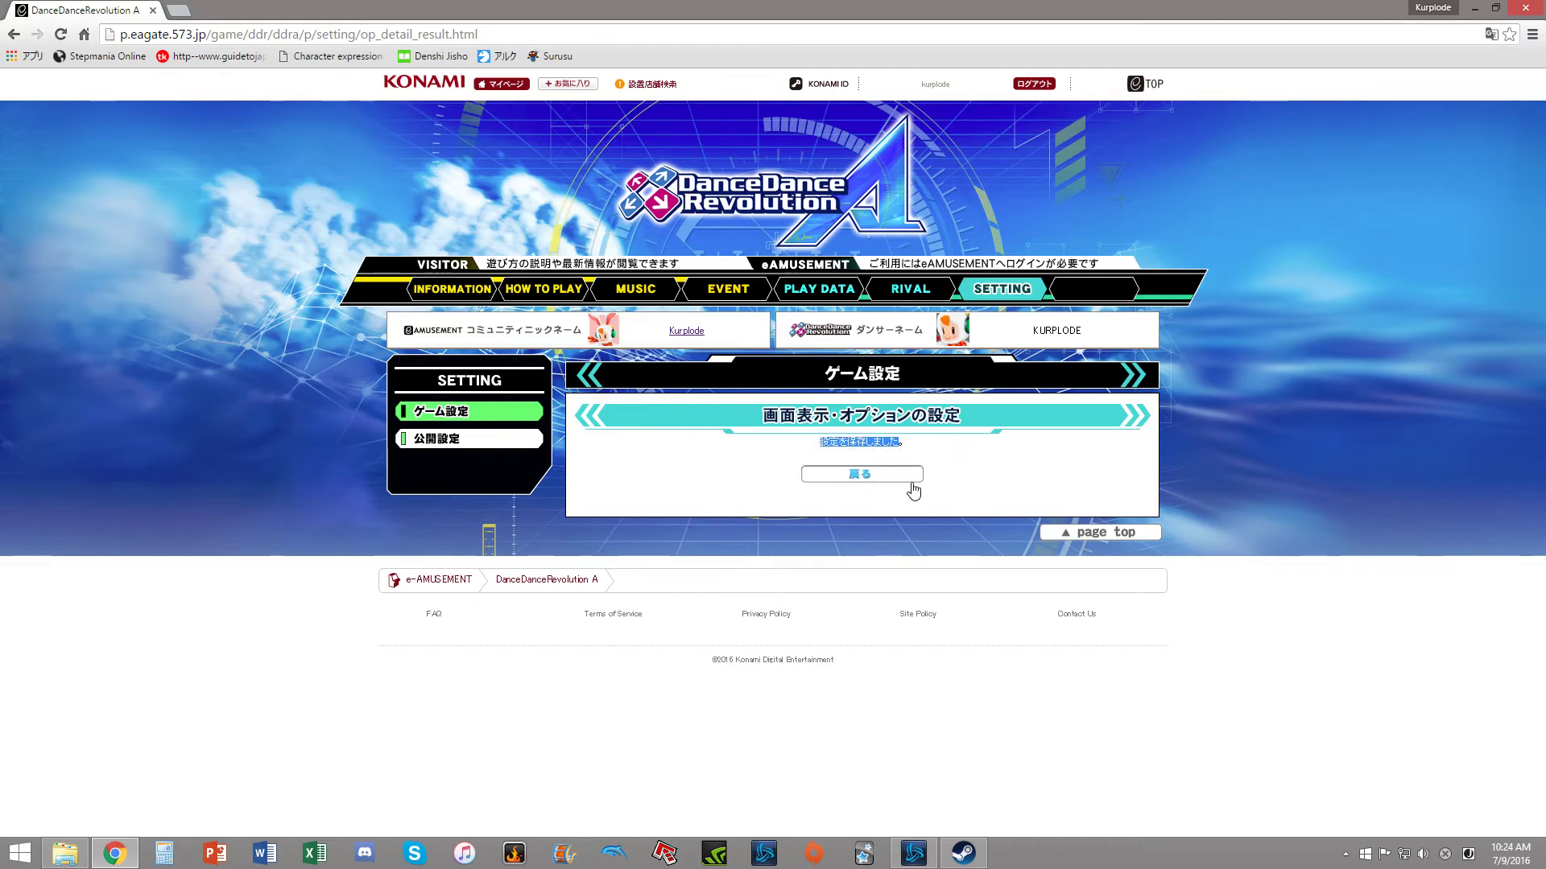
click(867, 479)
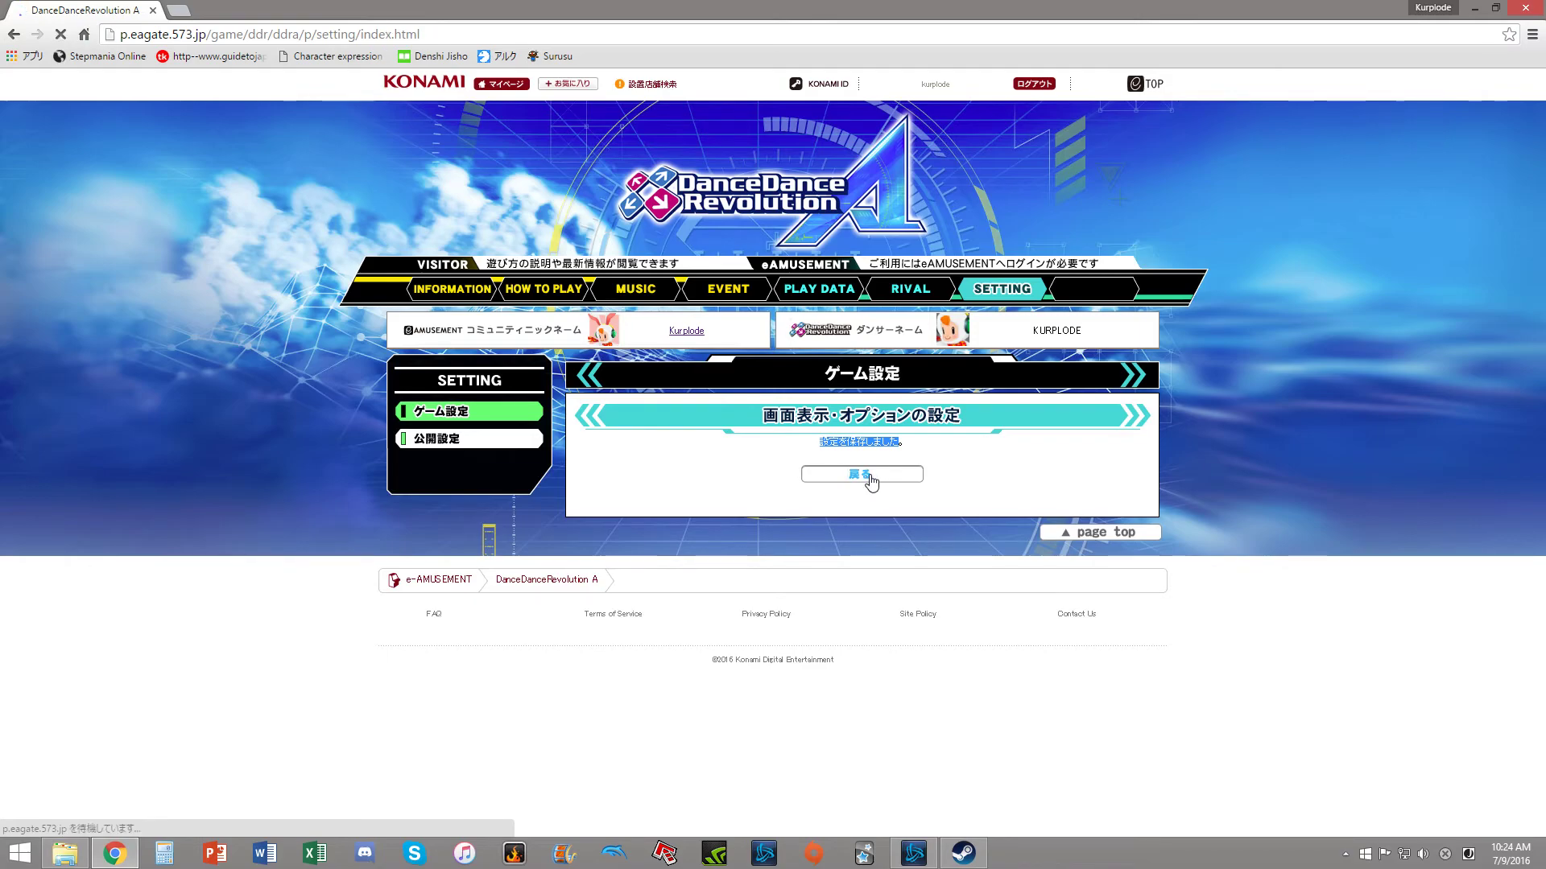
scroll(1183, 519, down, 6)
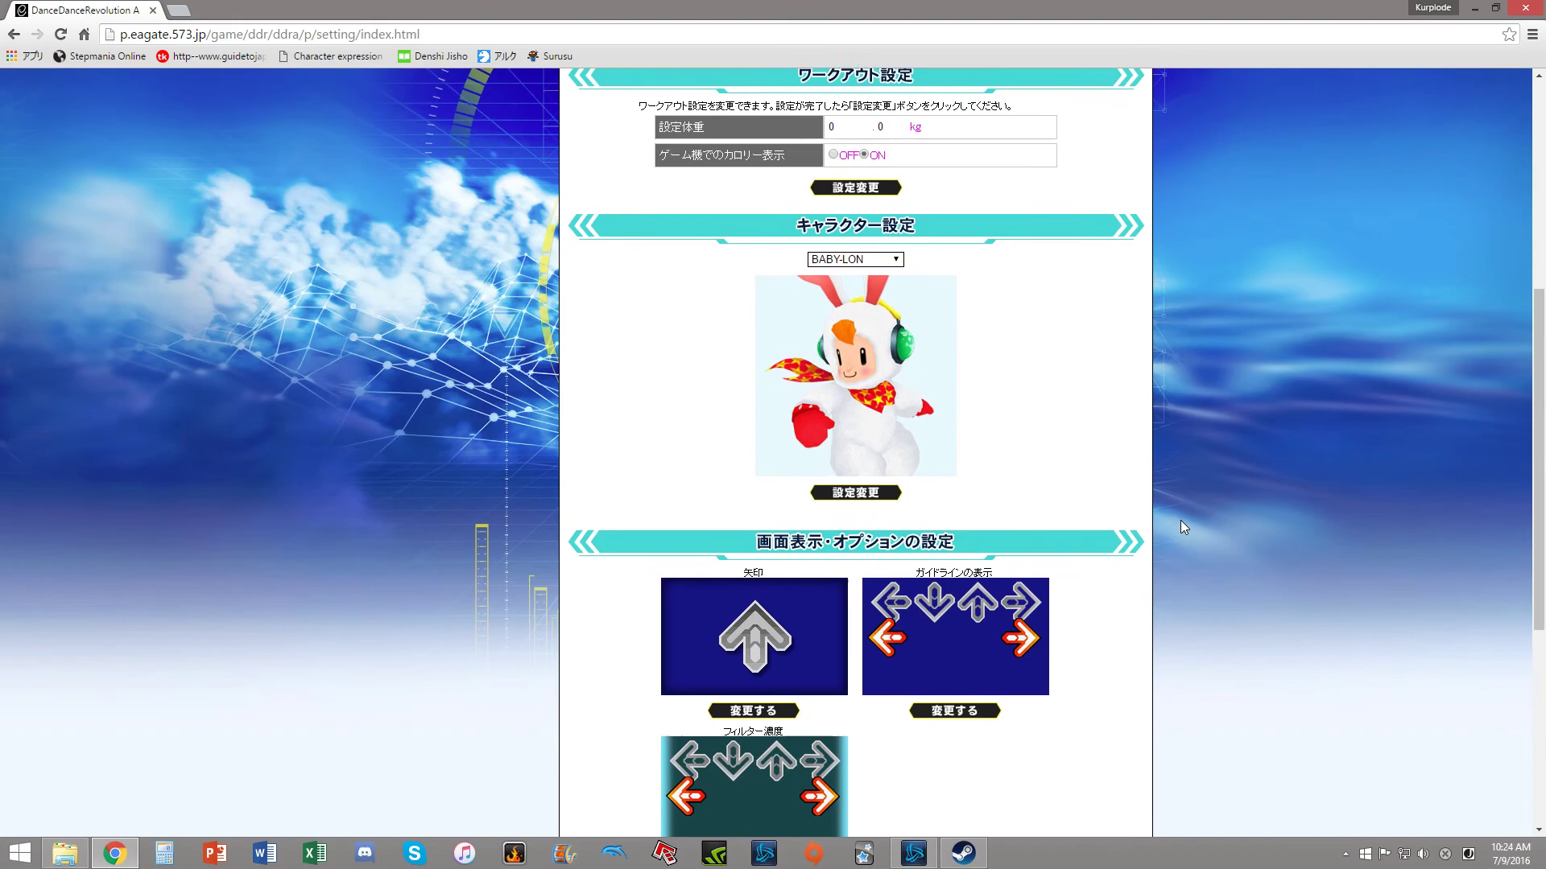
scroll(1180, 520, down, 5)
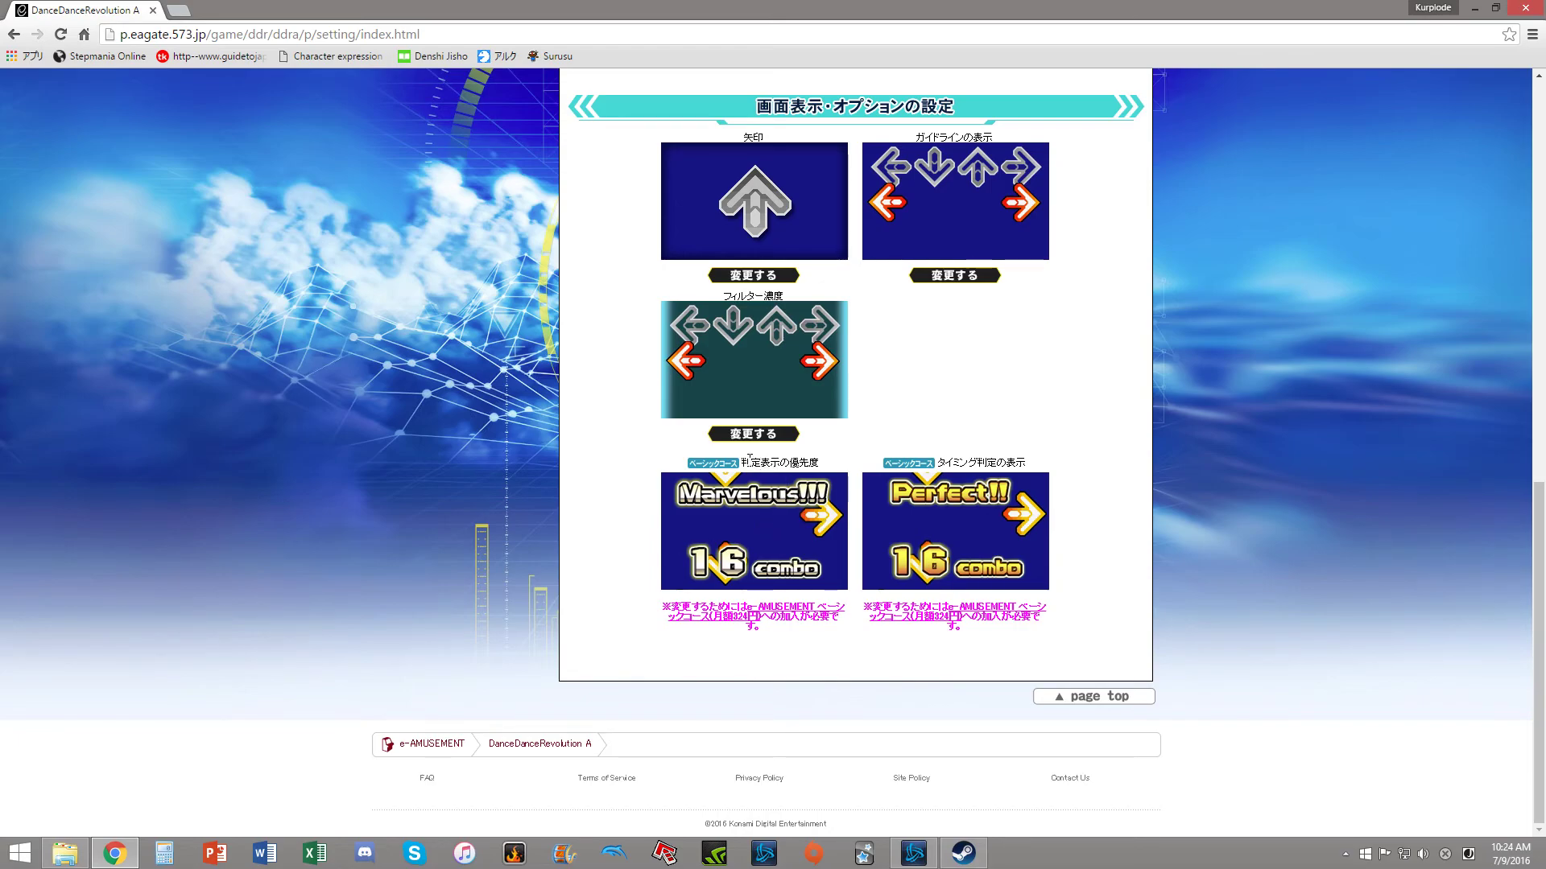
drag(761, 467, 815, 465)
click(822, 485)
drag(939, 463, 1028, 465)
click(1156, 531)
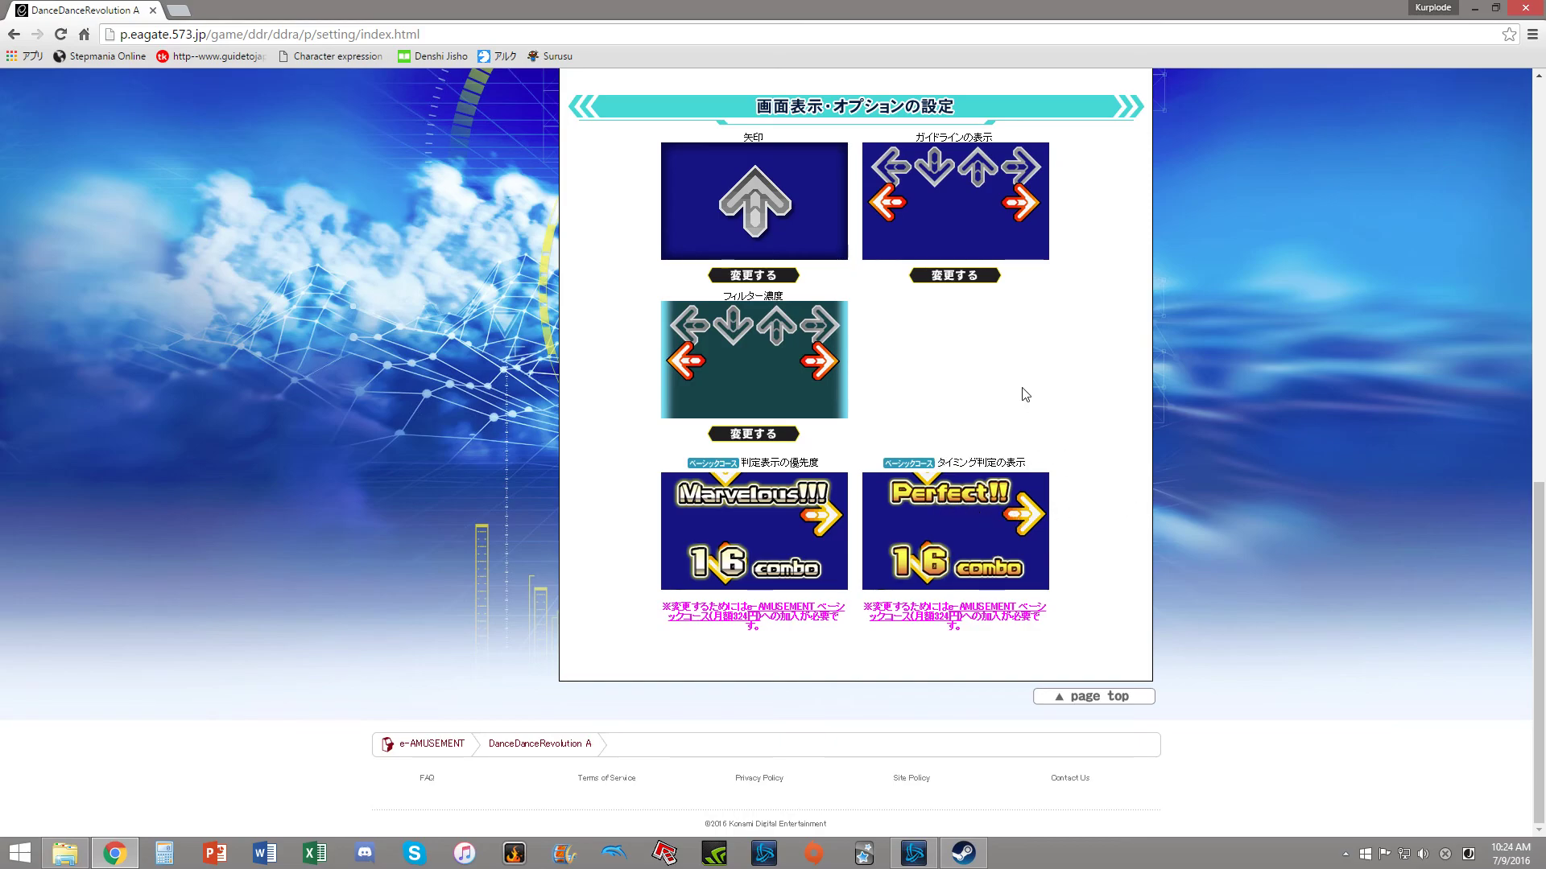